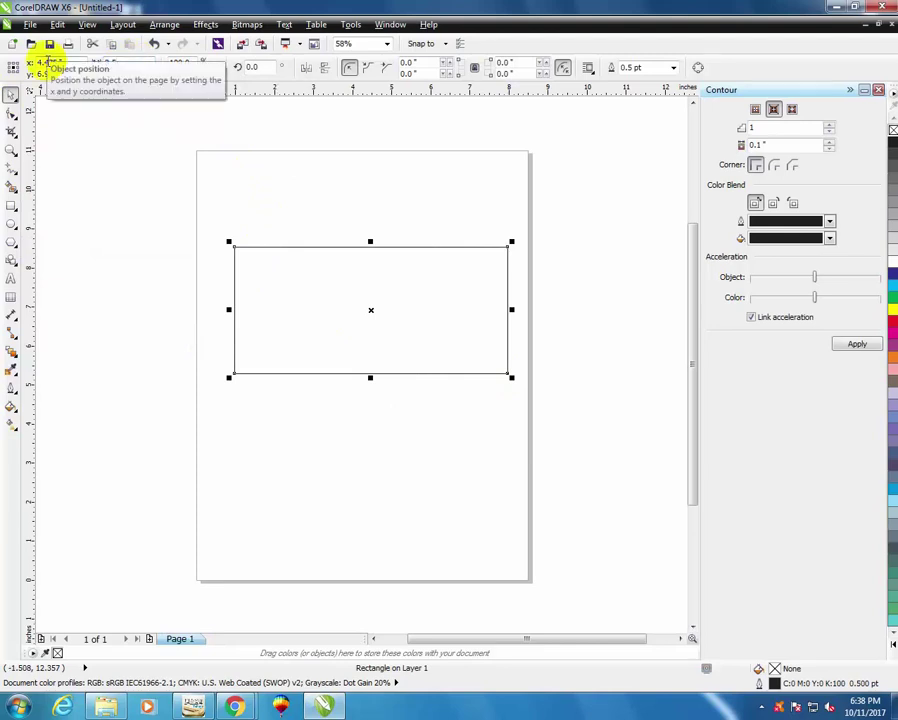
Resize the rectangle to 3.5 by 2 inches and center it on the page
key("Return")
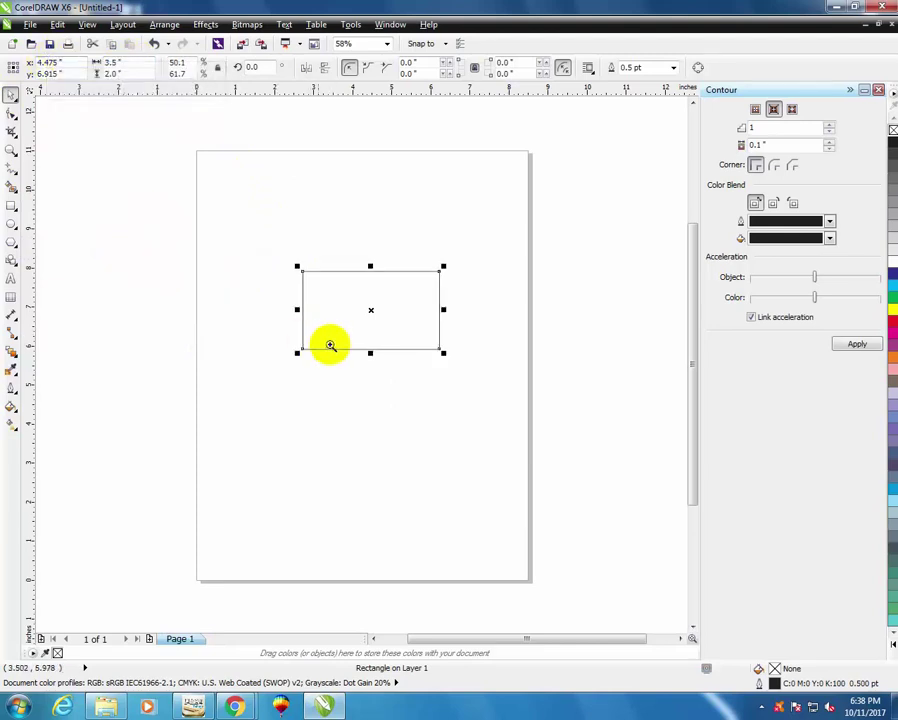
left_click_drag(236, 220, 500, 388)
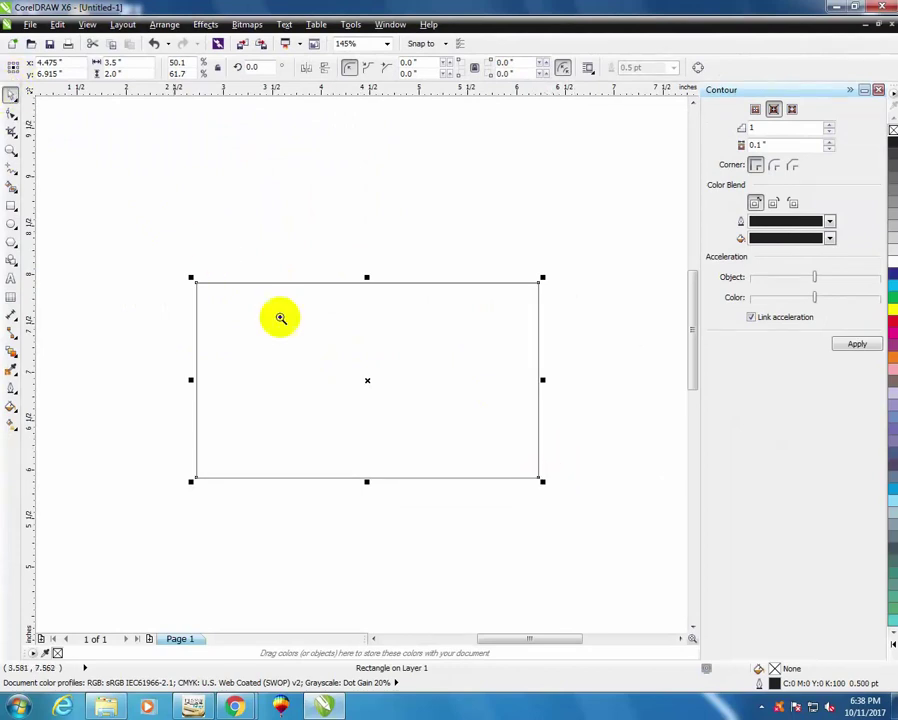
left_click(11, 95)
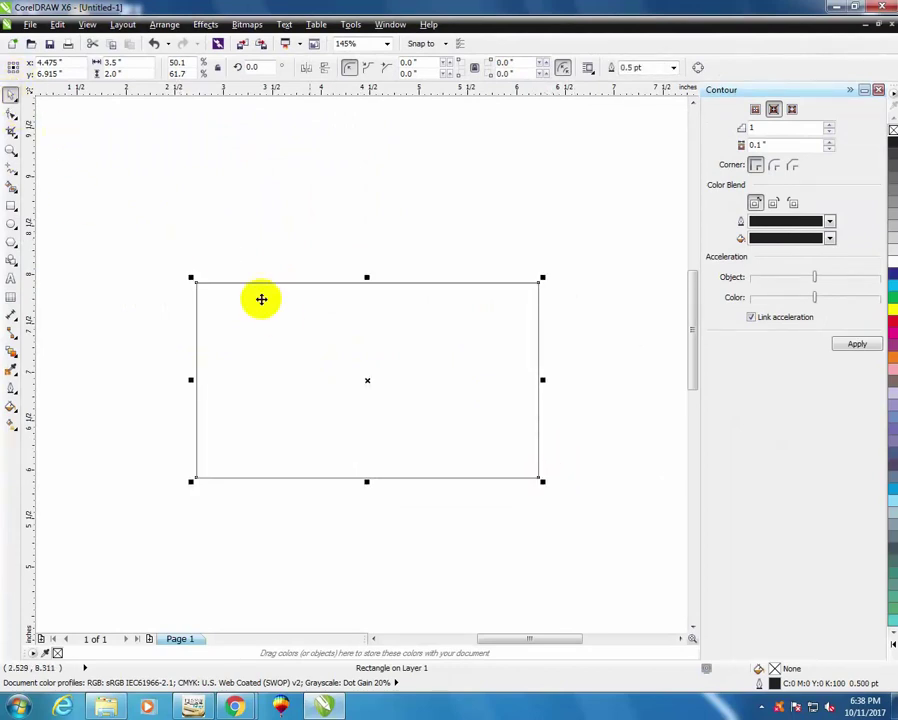
key("p")
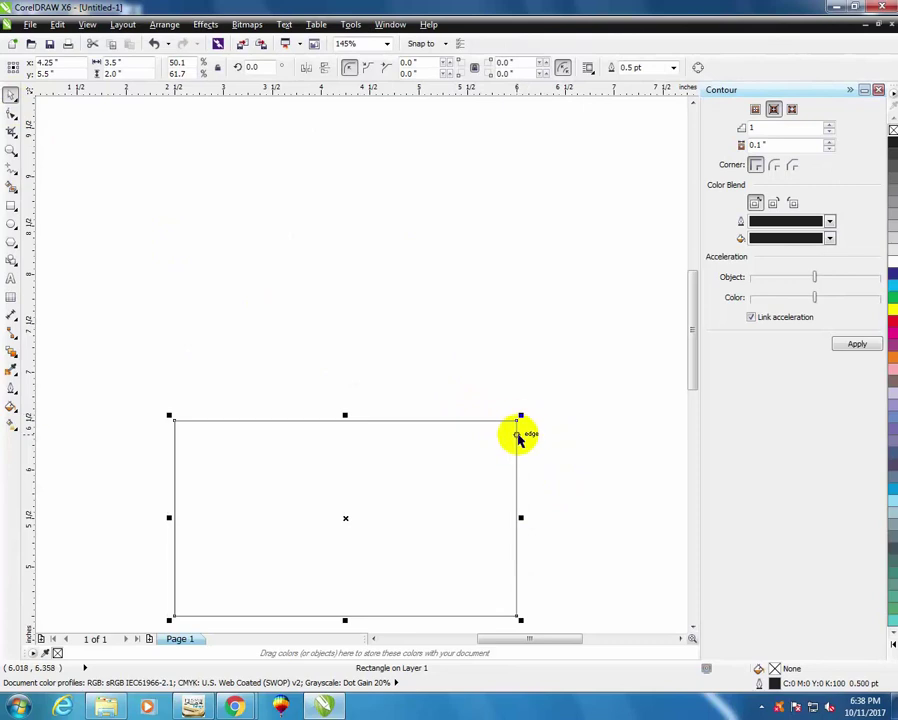
Create a narrow copy of the rectangle, about 0.655 inch wide, along the original's left edge
scroll(518, 426, "down", 2)
key("z")
left_click_drag(262, 360, 512, 536)
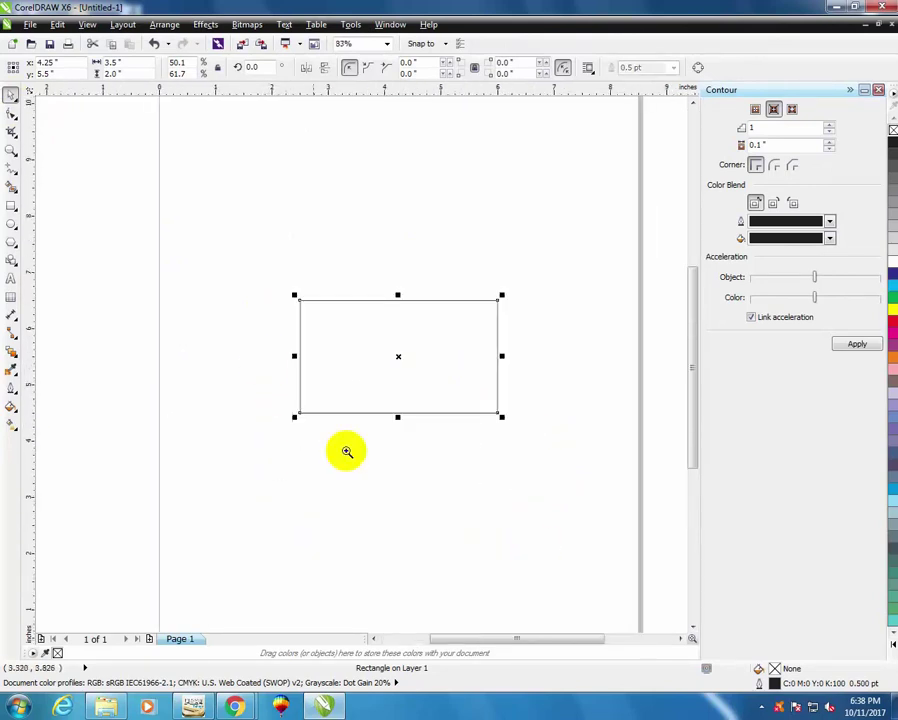
left_click_drag(208, 234, 516, 400)
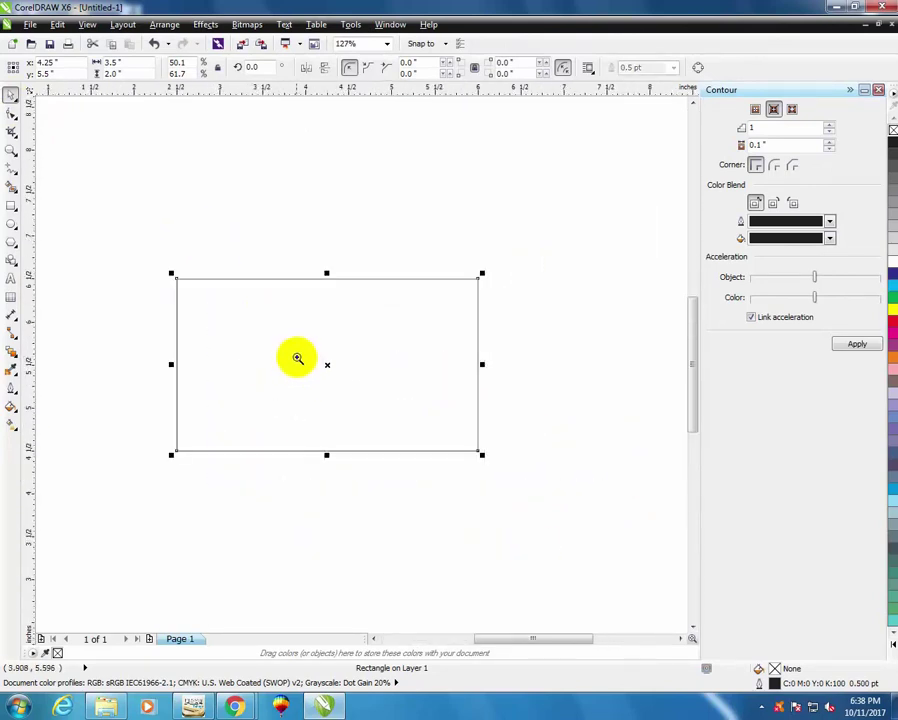
left_click_drag(124, 256, 544, 498)
left_click(209, 167)
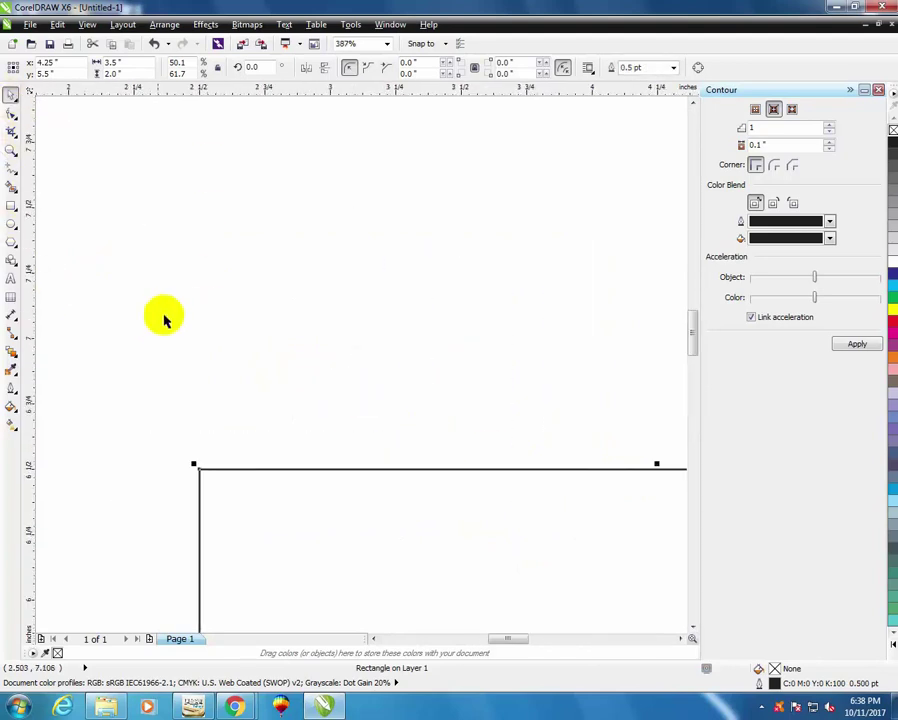
scroll(335, 373, "down", 2)
left_click_drag(198, 346, 600, 596)
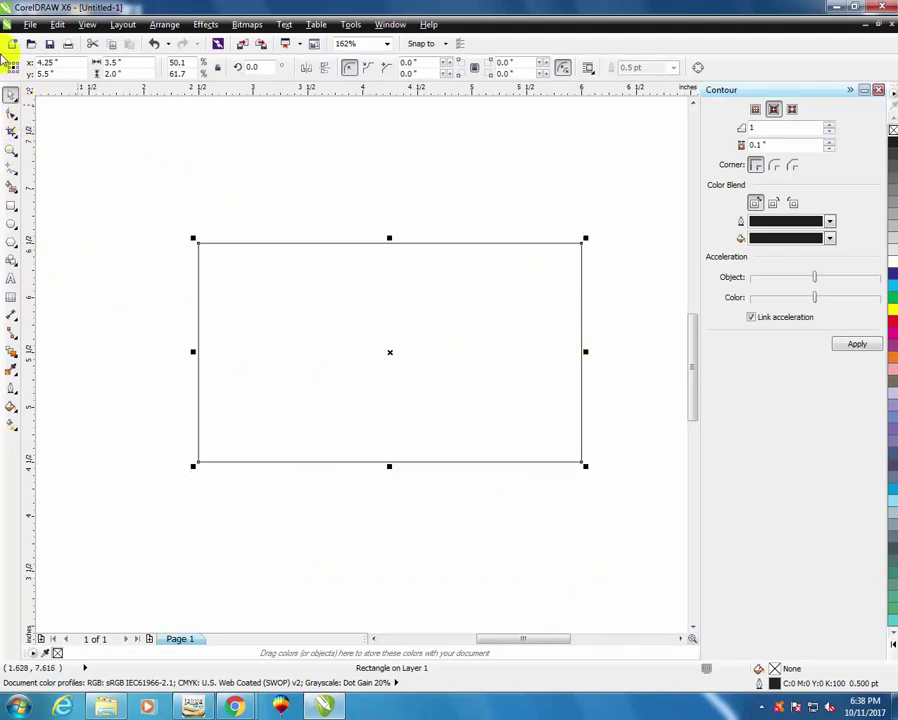
left_click(11, 95)
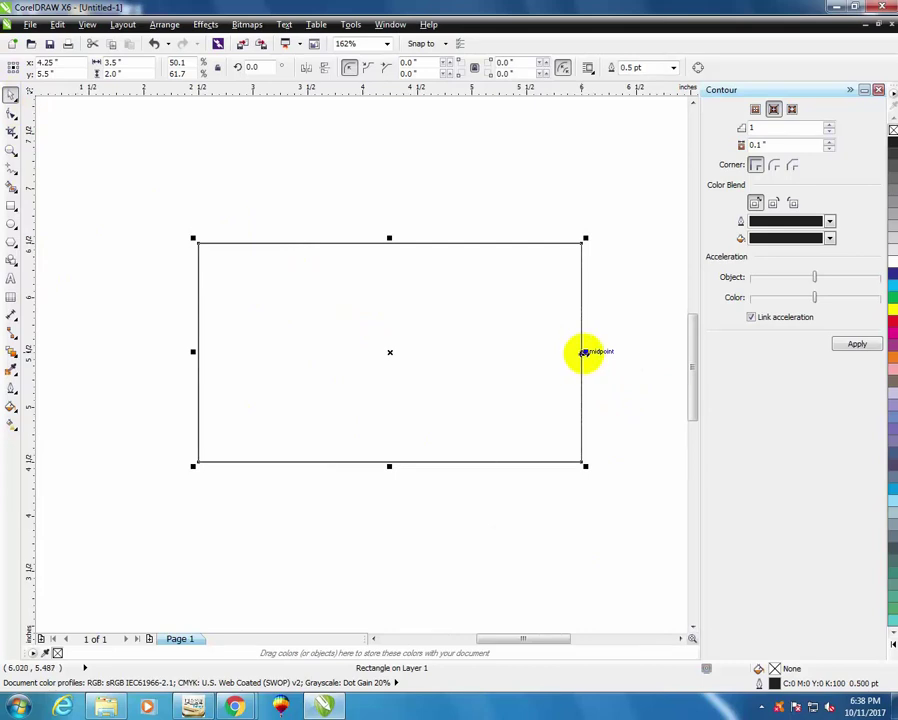
left_click_drag(585, 353, 420, 354)
right_click(420, 354)
key("ctrl+r")
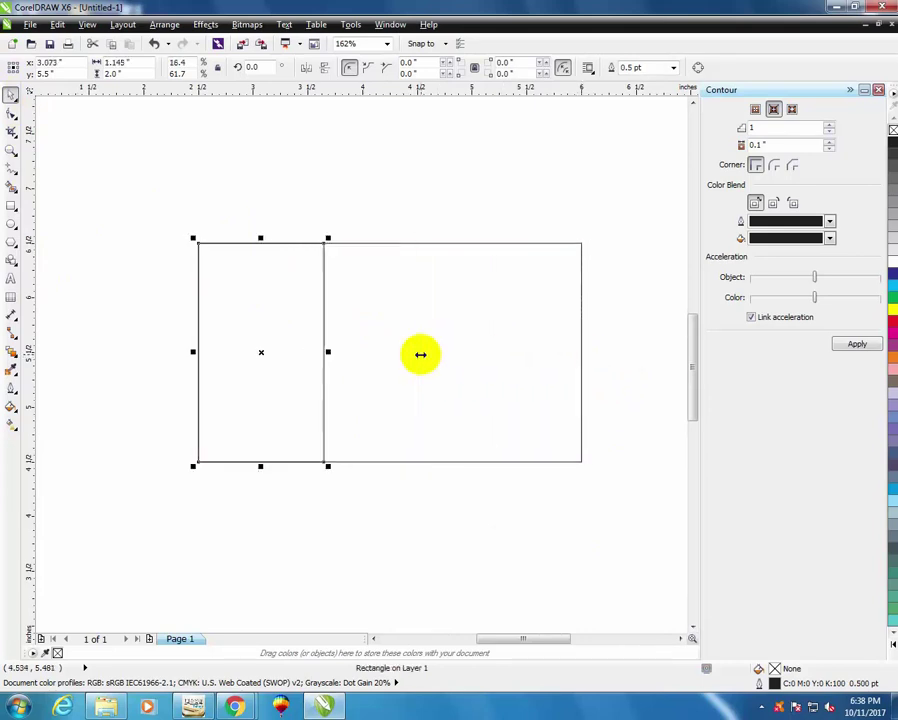
key("ctrl+r")
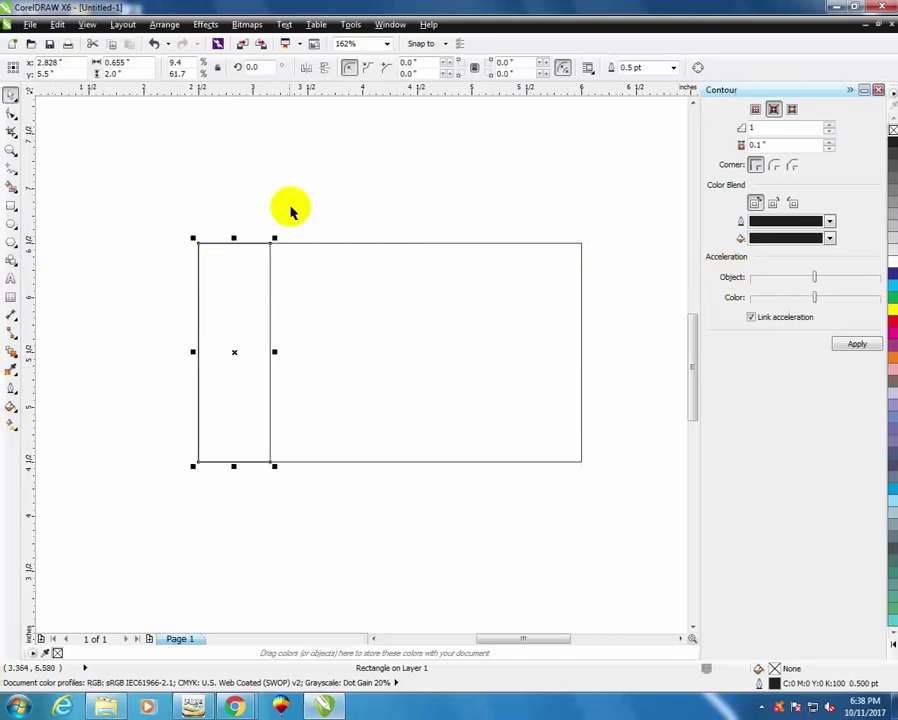
Convert the narrow rectangle to curves and turn its right side into a curved segment
key("ctrl+q")
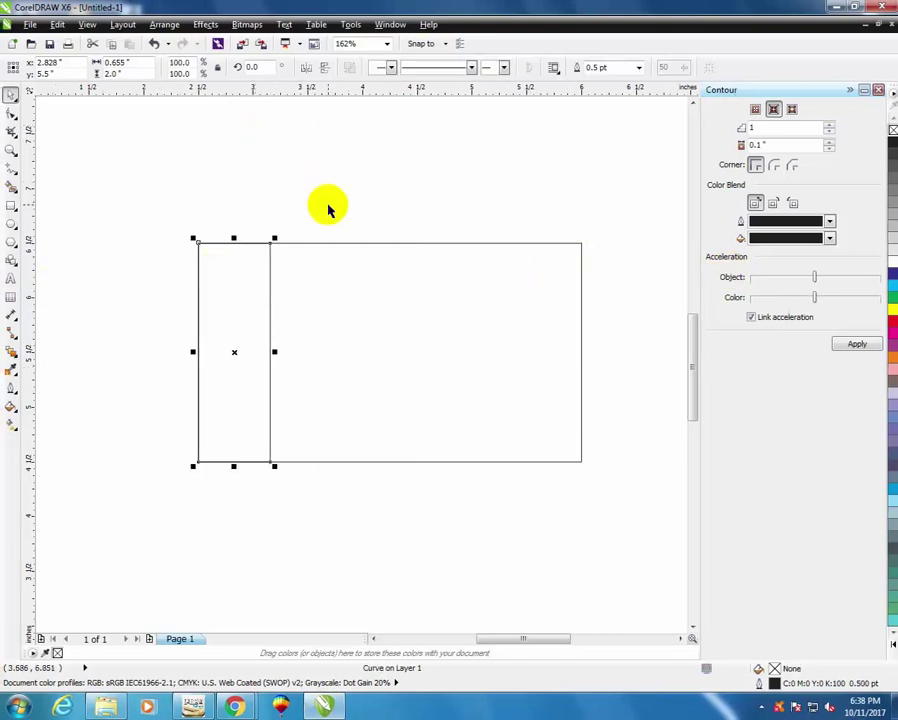
key("F10")
right_click(270, 360)
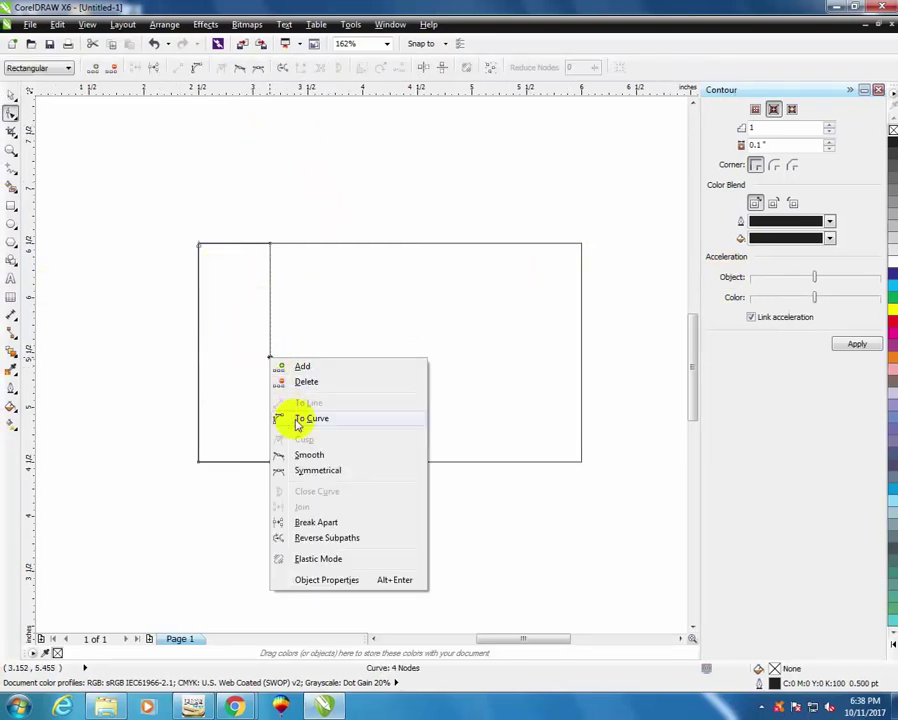
left_click(296, 418)
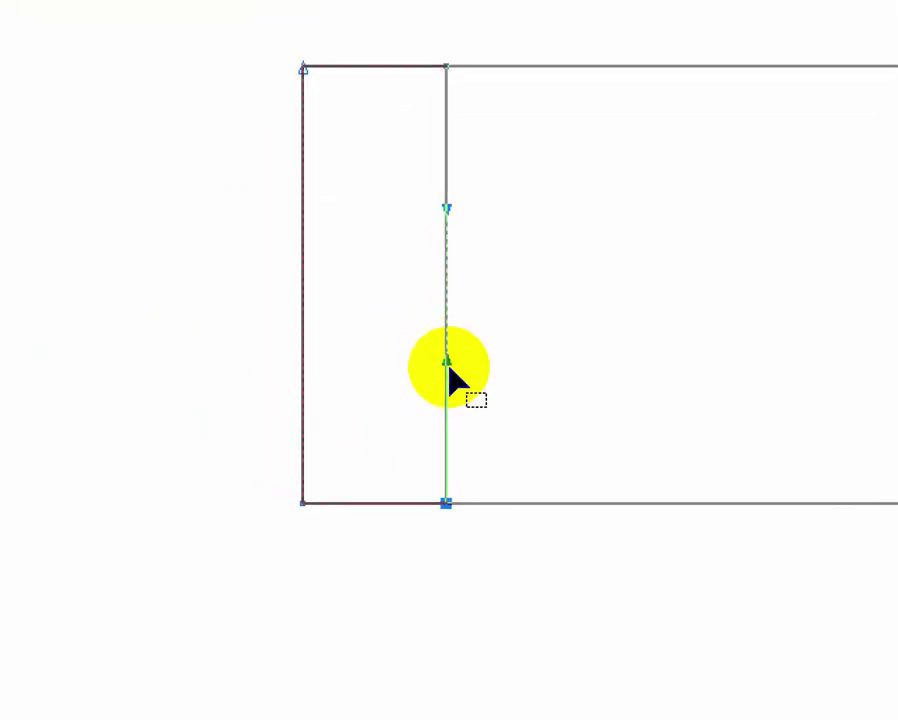
Bend the narrow shape's right side into an S-curve with its control handles and move its upper right node inward
left_click_drag(271, 391, 287, 394)
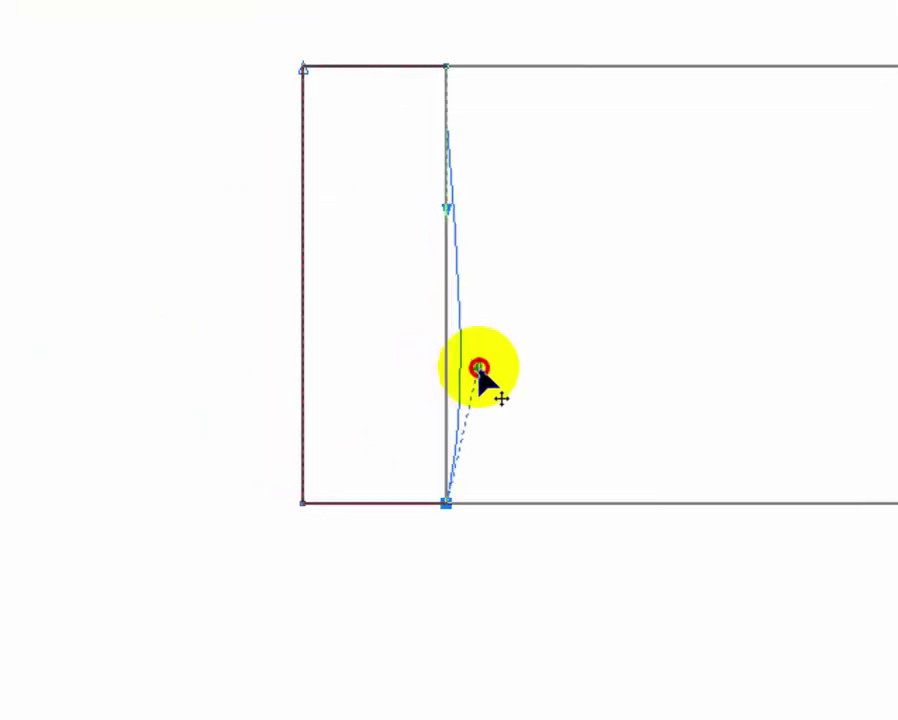
left_click_drag(479, 368, 525, 379)
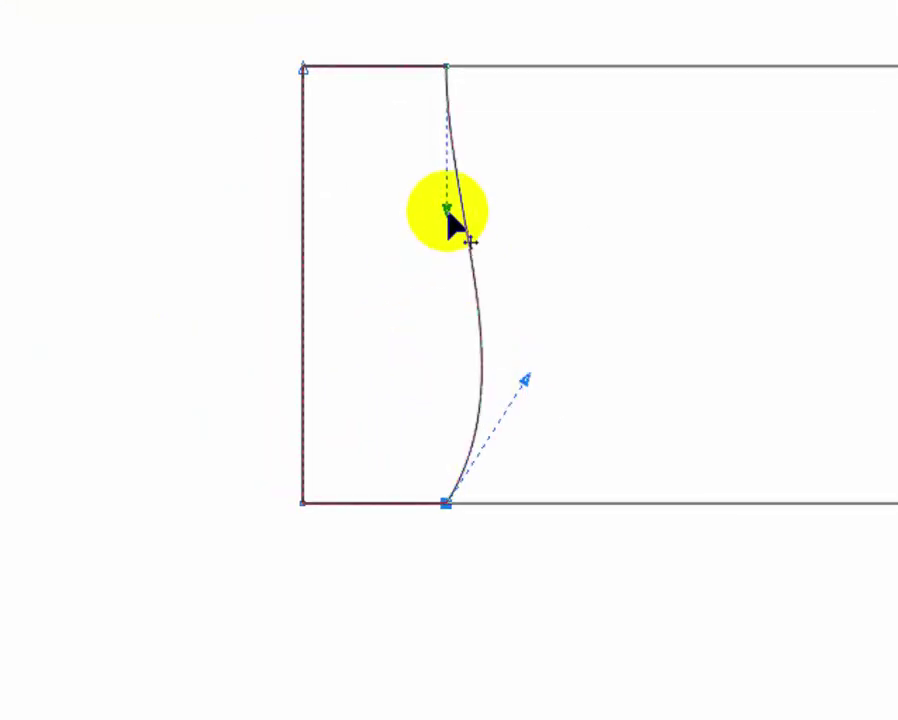
left_click_drag(446, 210, 304, 340)
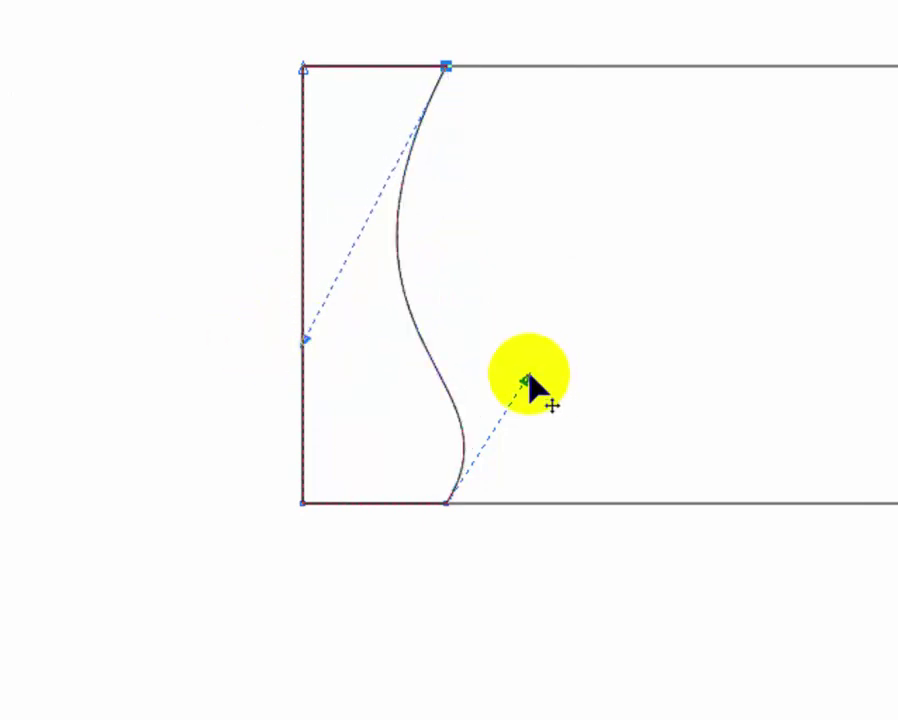
left_click_drag(527, 382, 640, 336)
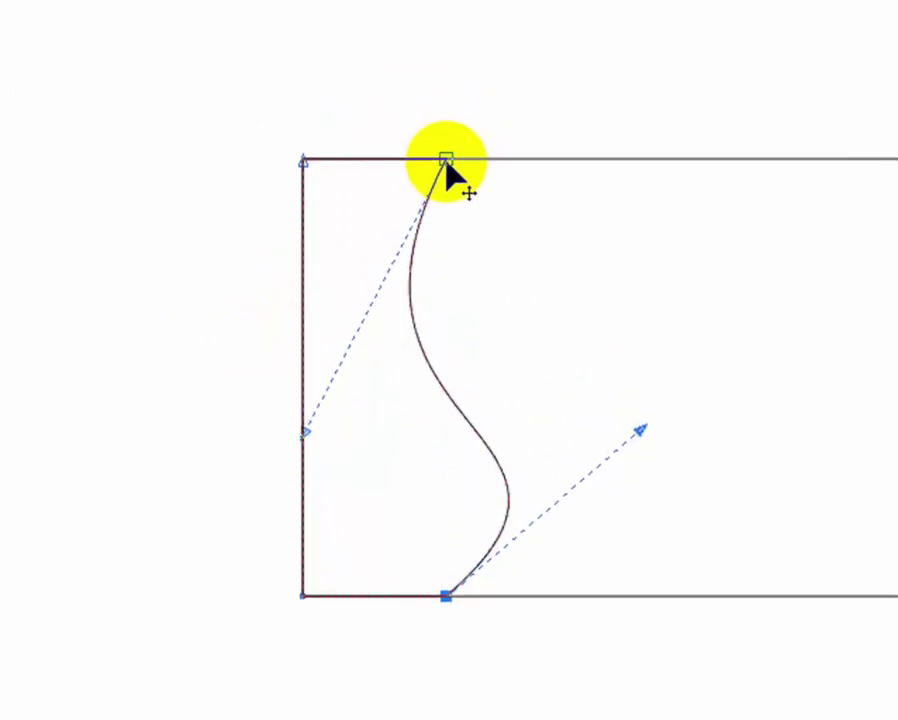
left_click_drag(446, 160, 373, 161)
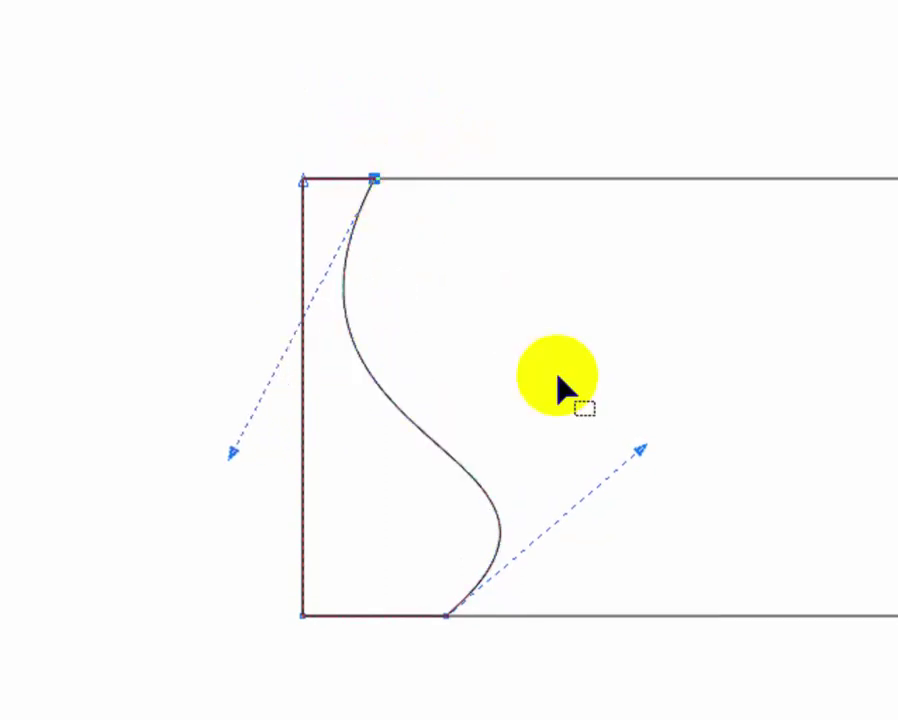
left_click_drag(640, 450, 558, 407)
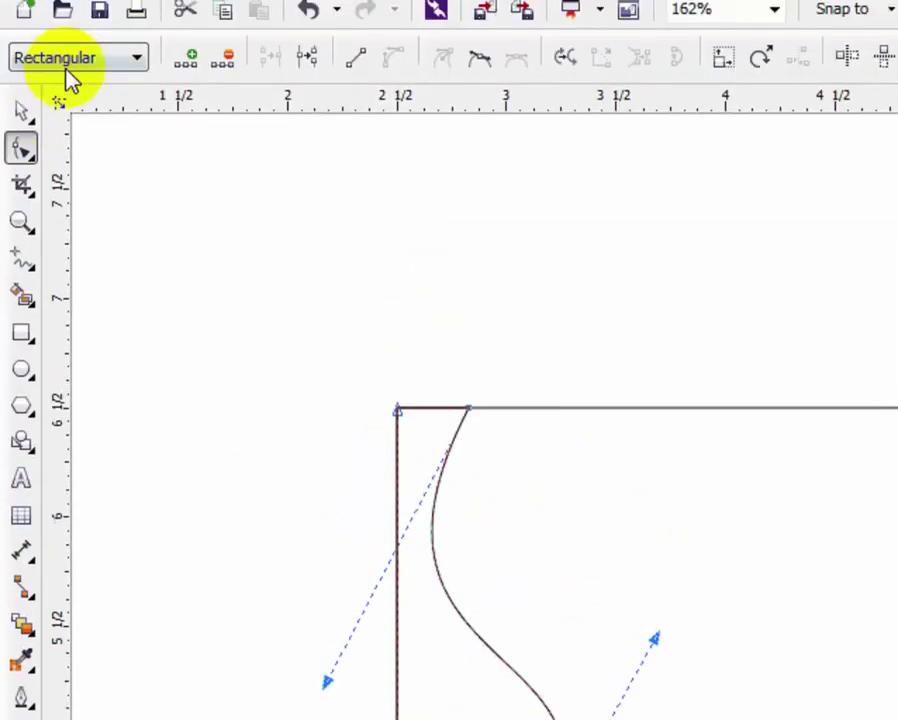
Make a copy of the curved shape about 0.832 inch wide and move its upper right node onto the original's
left_click(24, 182)
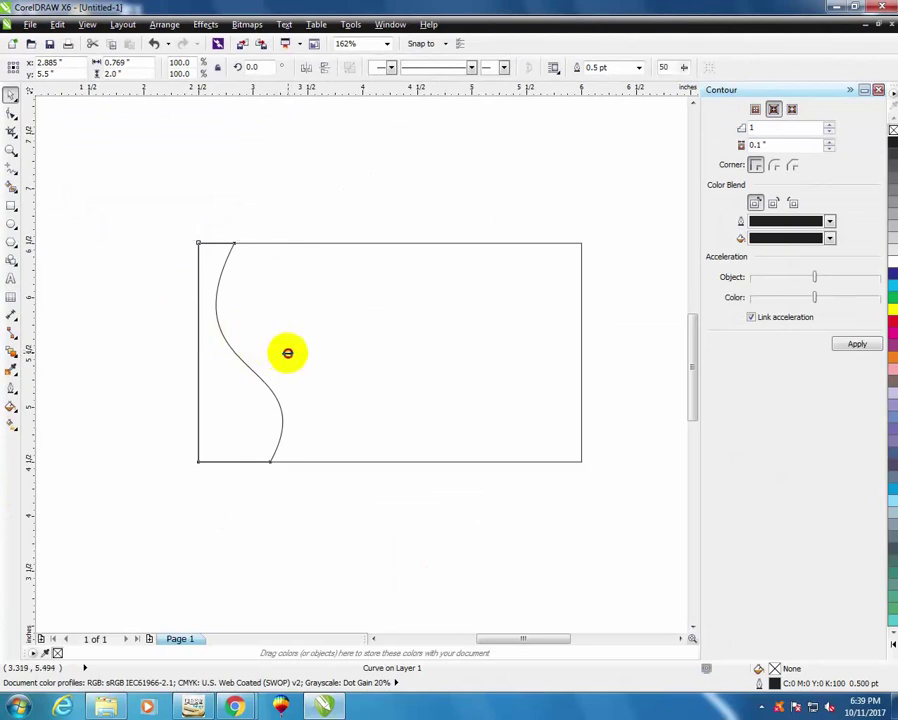
left_click_drag(287, 352, 300, 354)
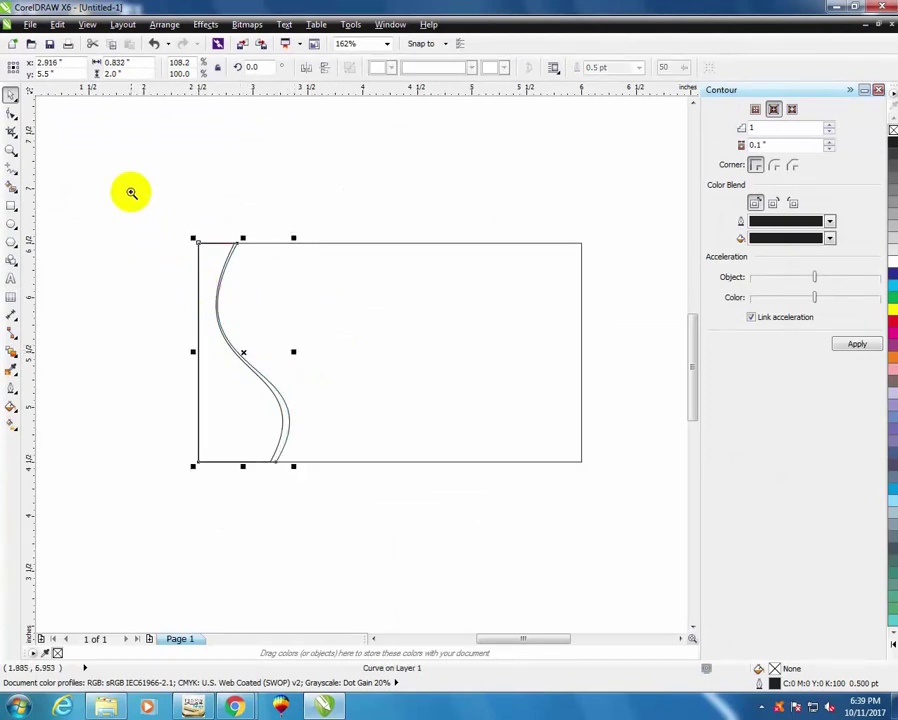
scroll(207, 202, "up", 4)
left_click_drag(126, 220, 458, 430)
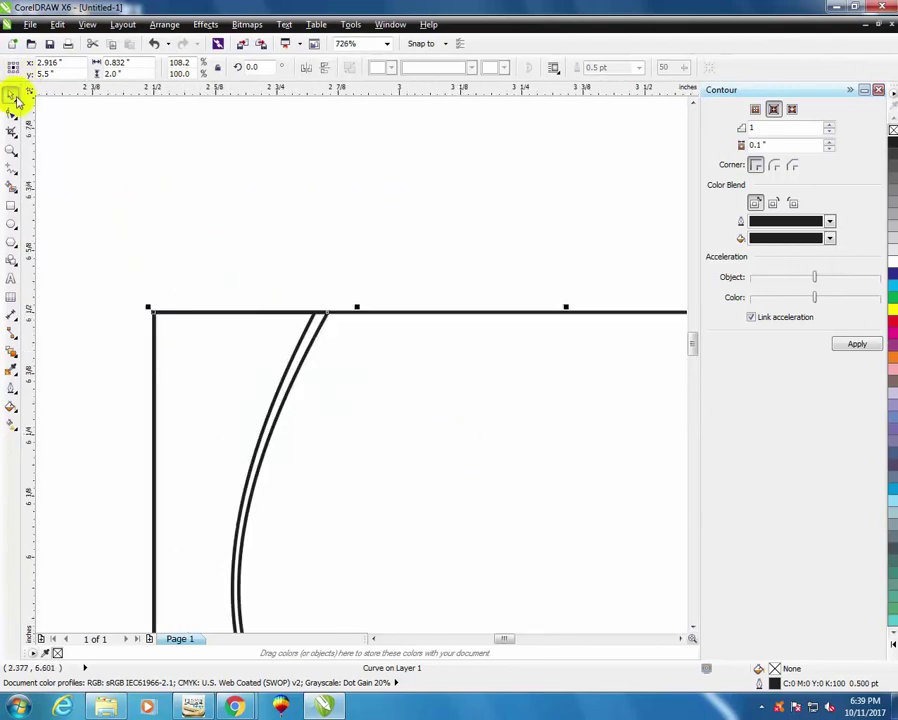
left_click(11, 113)
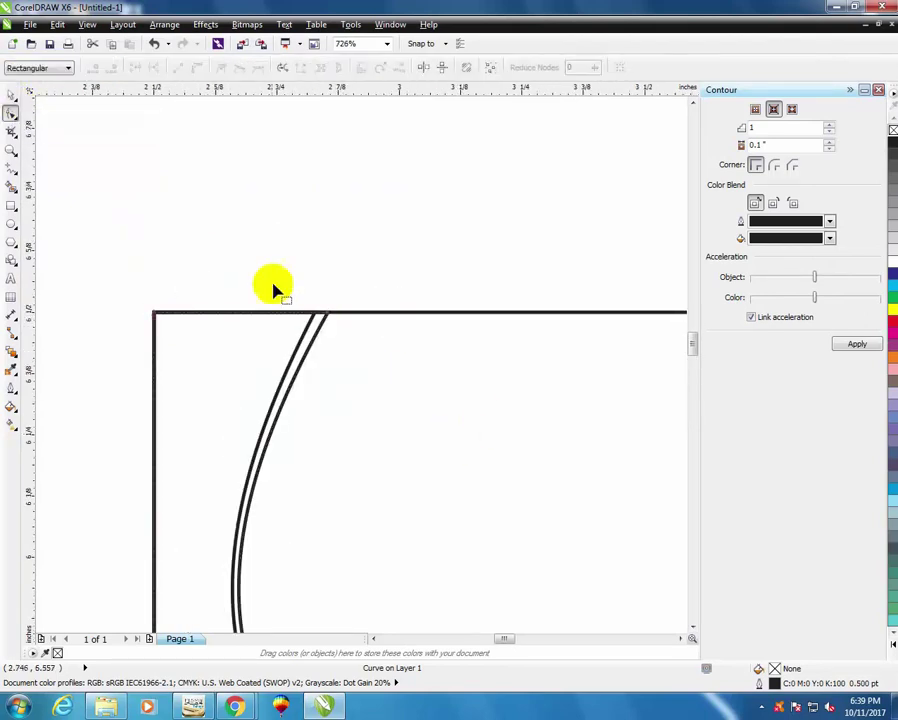
left_click(330, 315)
mouse_move(330, 318)
left_mouse_down()
mouse_move(316, 314)
mouse_move(320, 320)
left_mouse_up()
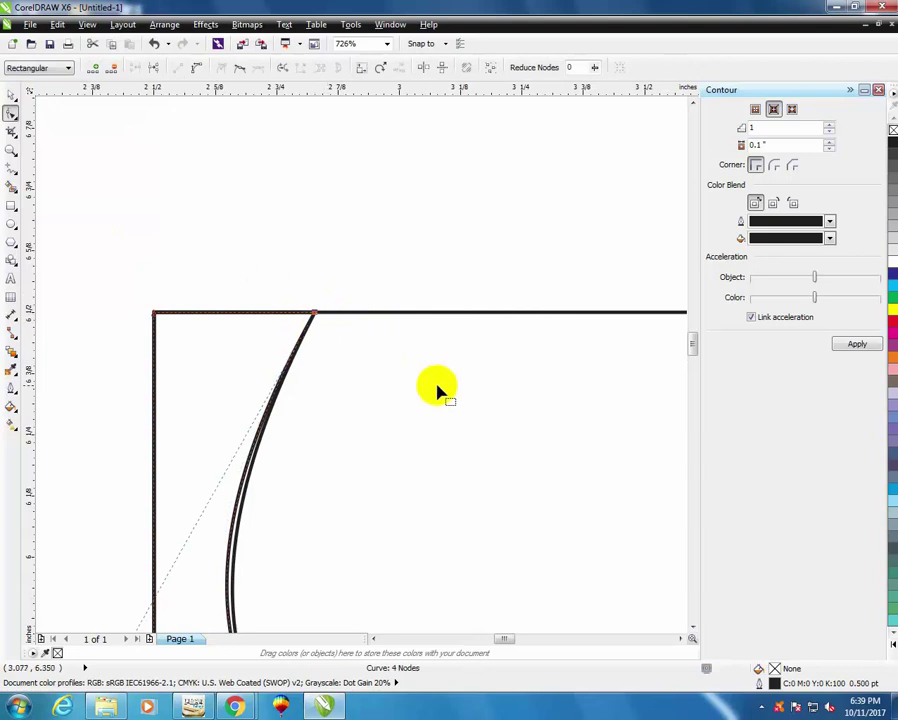
Bulge the copy's lower curve outward with the lower node's control handle, widening the shape to about 0.893 inch
scroll(408, 389, "down", 2)
scroll(298, 400, "down", 3)
key("F2")
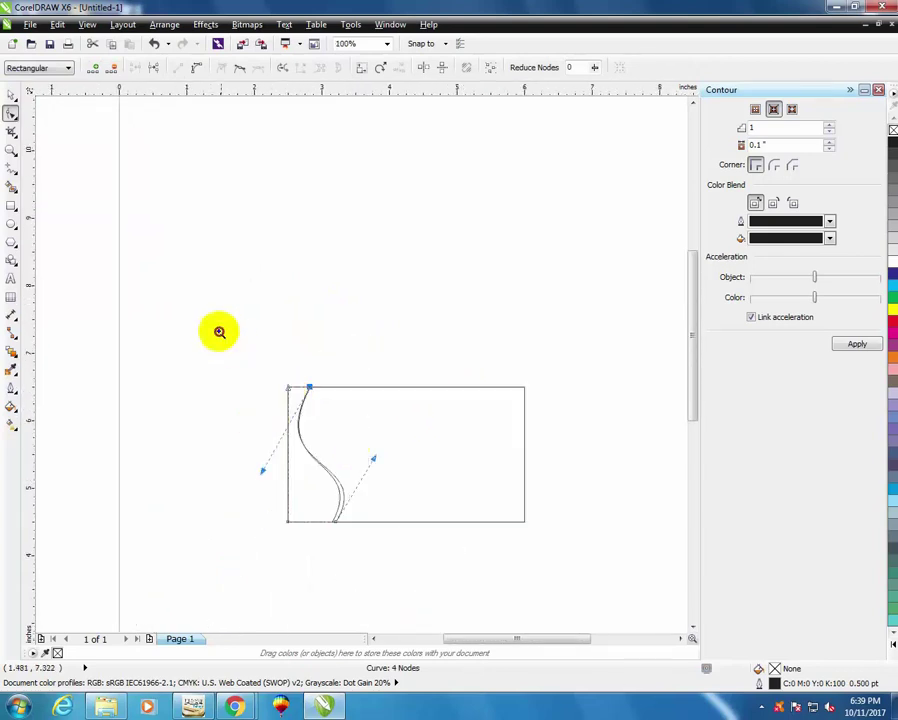
left_click_drag(220, 330, 430, 578)
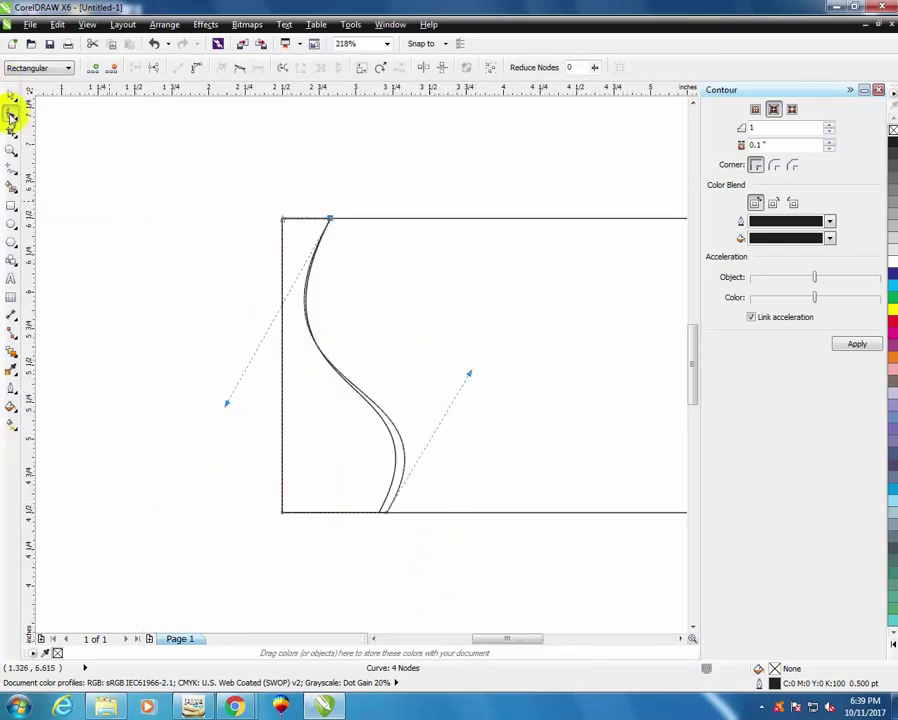
left_click(12, 96)
key("F10")
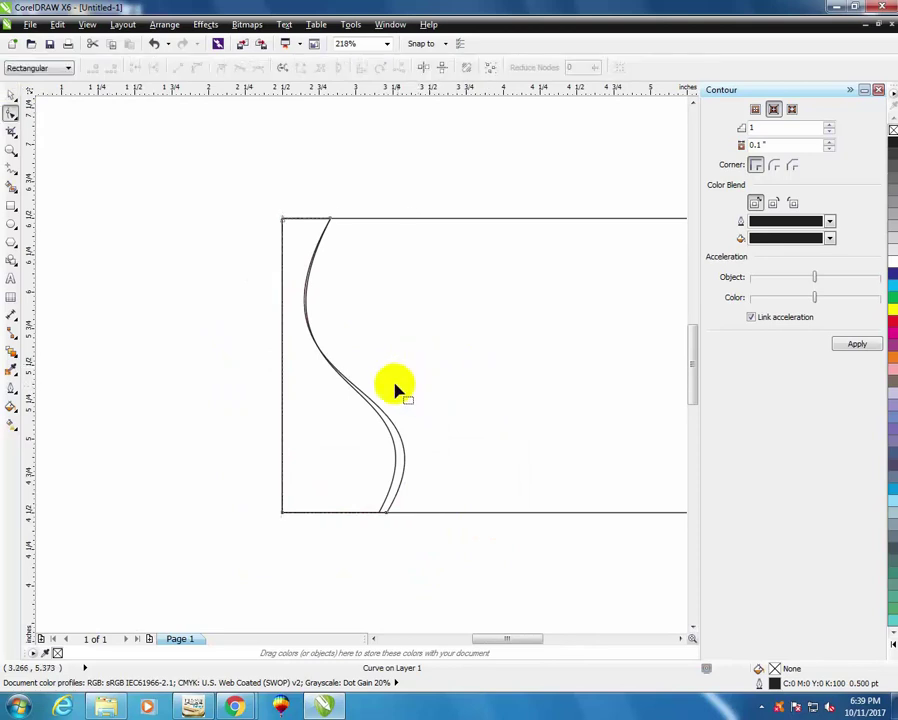
left_click(386, 513)
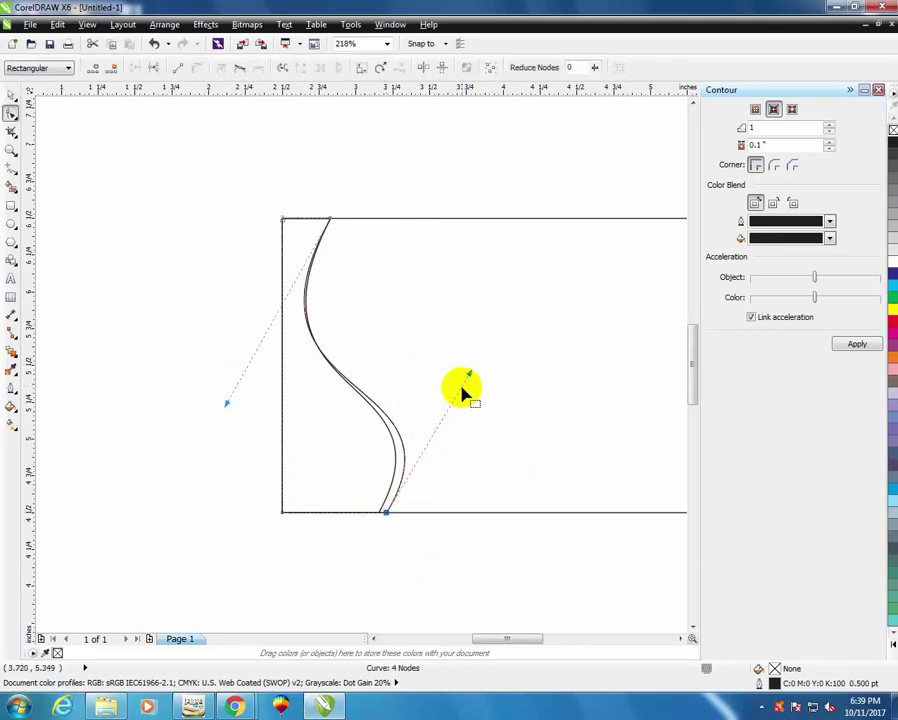
left_click_drag(469, 377, 496, 387)
left_click(11, 93)
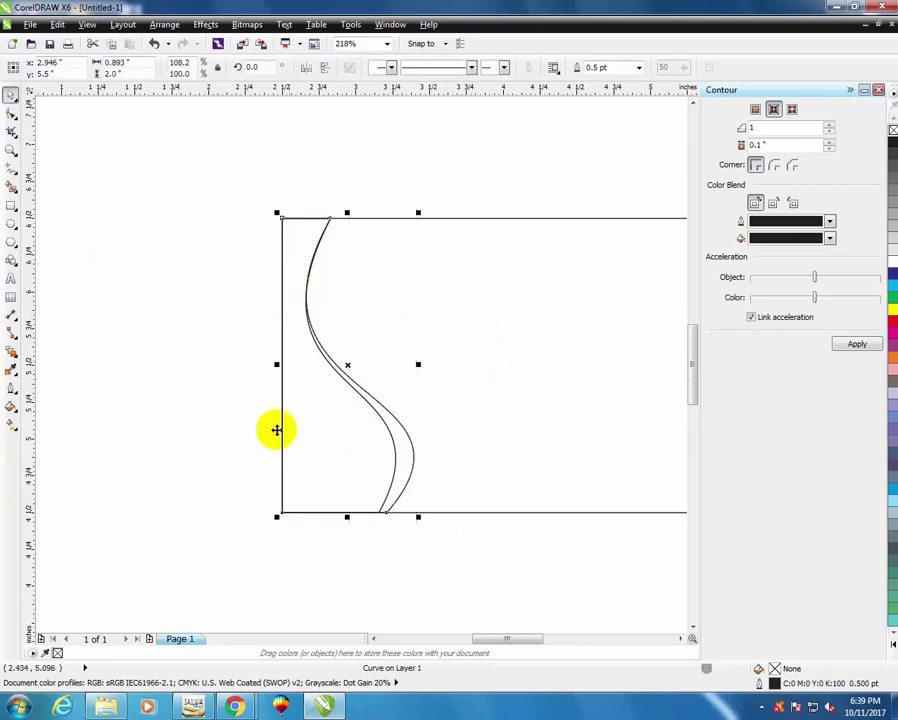
Try a black fill on the wider curved shape
left_click(276, 428)
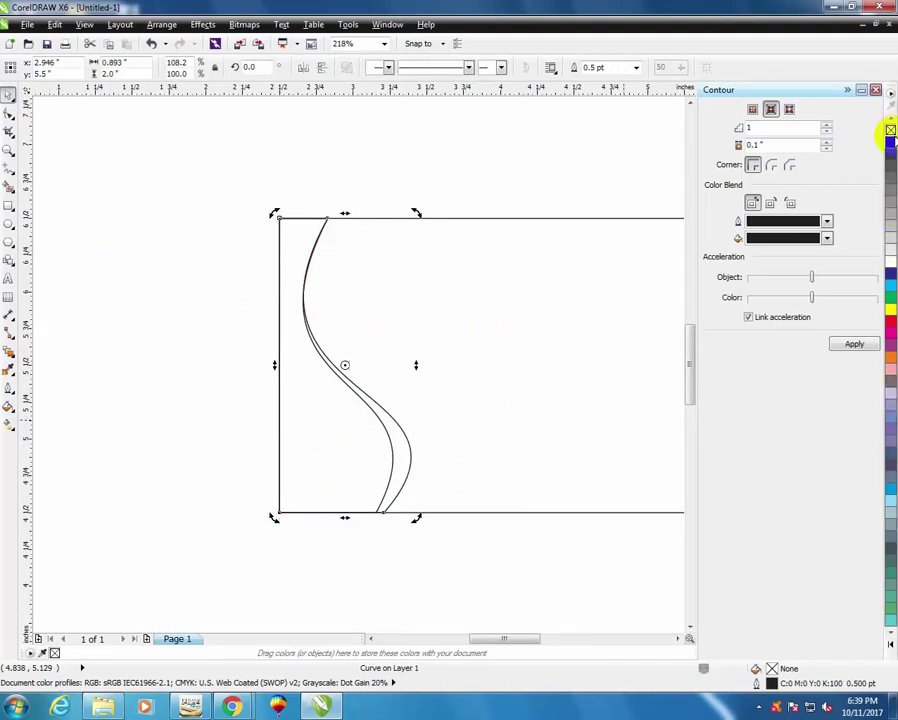
left_click(890, 141)
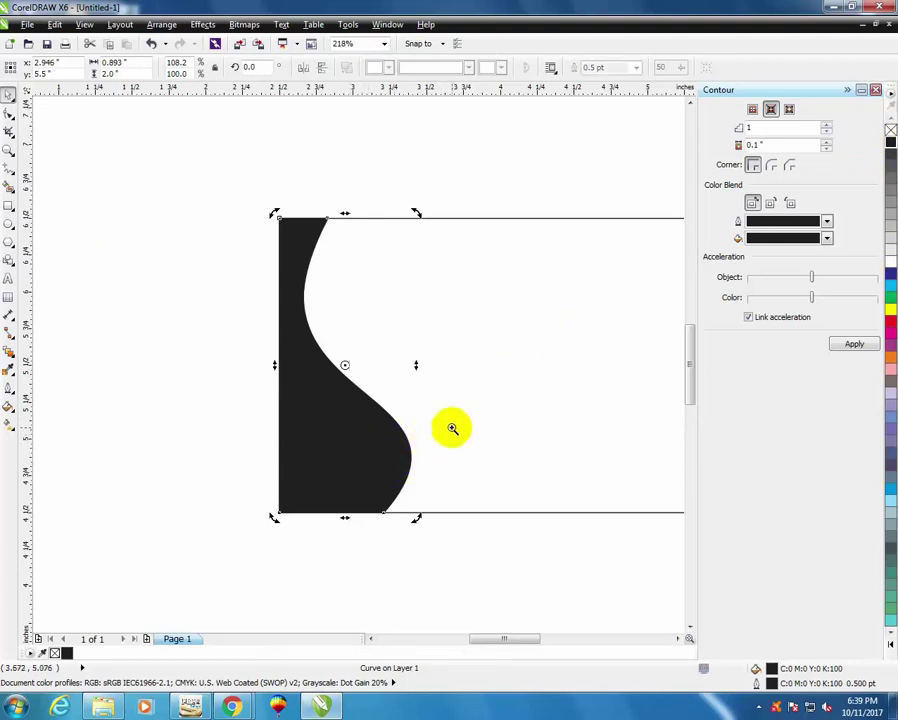
key("ctrl+z")
left_click(11, 114)
left_click(11, 95)
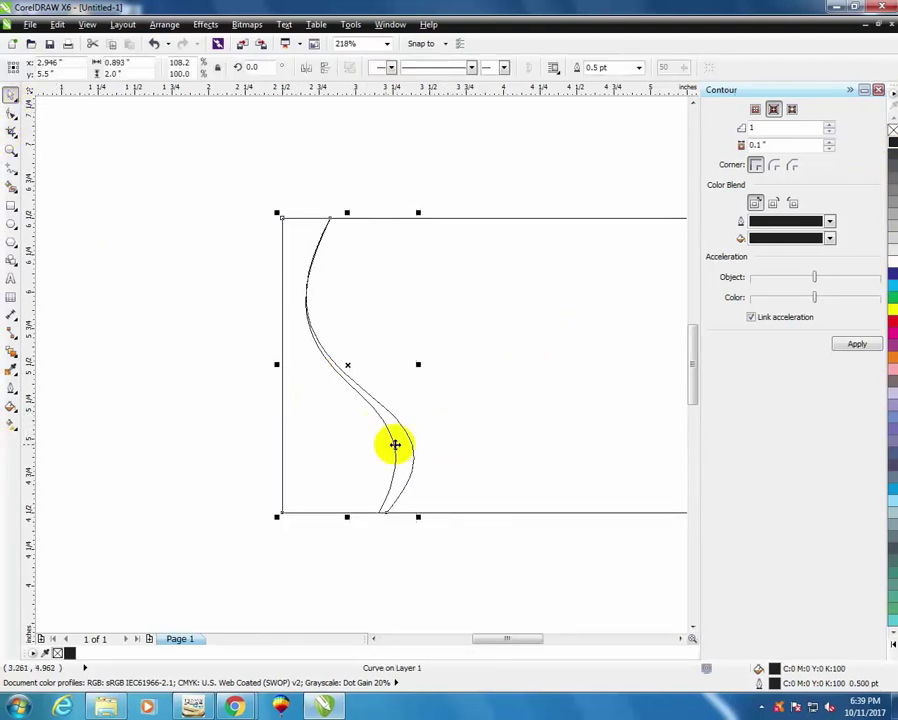
Fill the wider curved shape with red and move it about 0.3 inch left, exposing the narrower shape
left_click(889, 323)
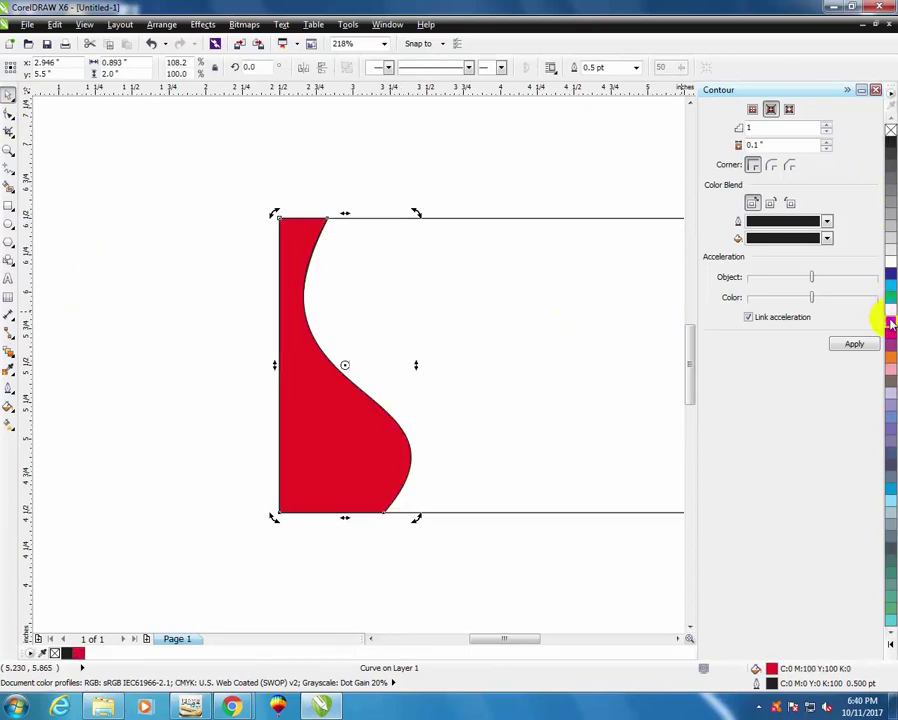
left_click_drag(300, 434, 326, 442)
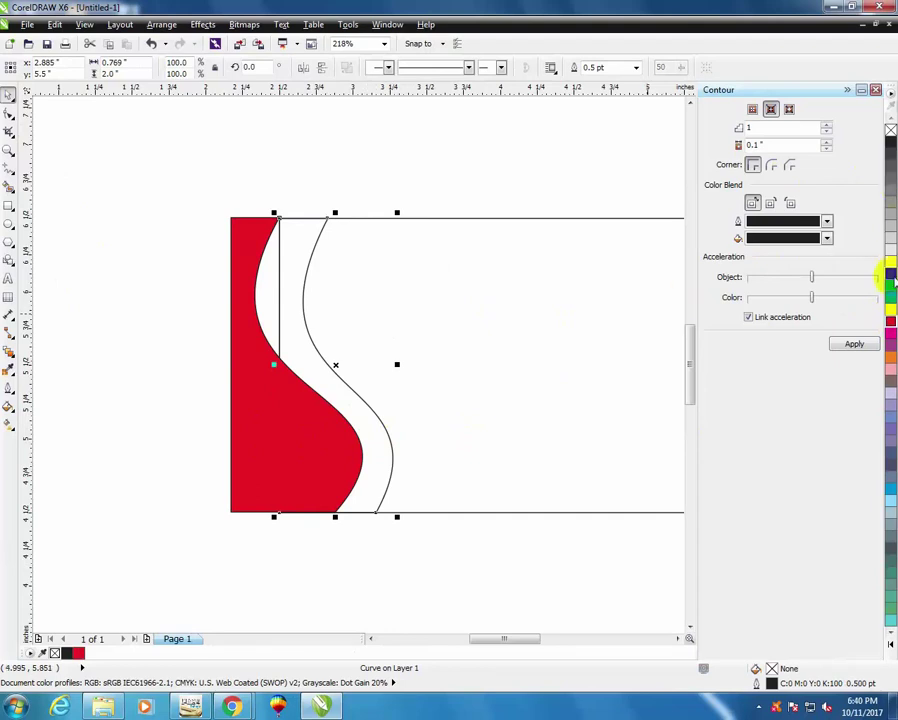
Try a red fill and a black fill on the narrower curved shape
left_click(887, 323)
left_click(277, 423)
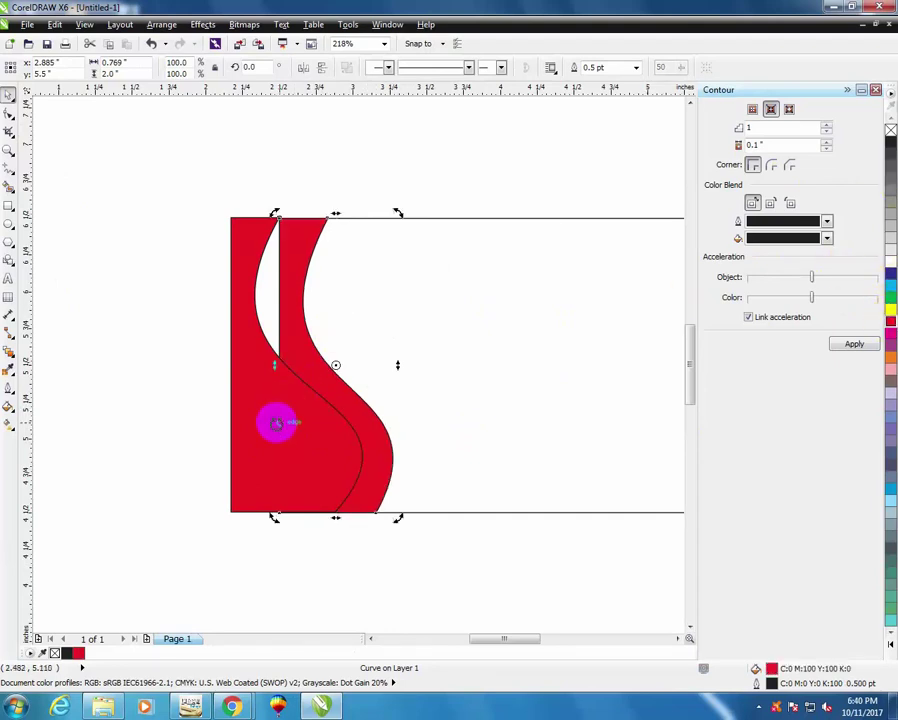
left_click(891, 142)
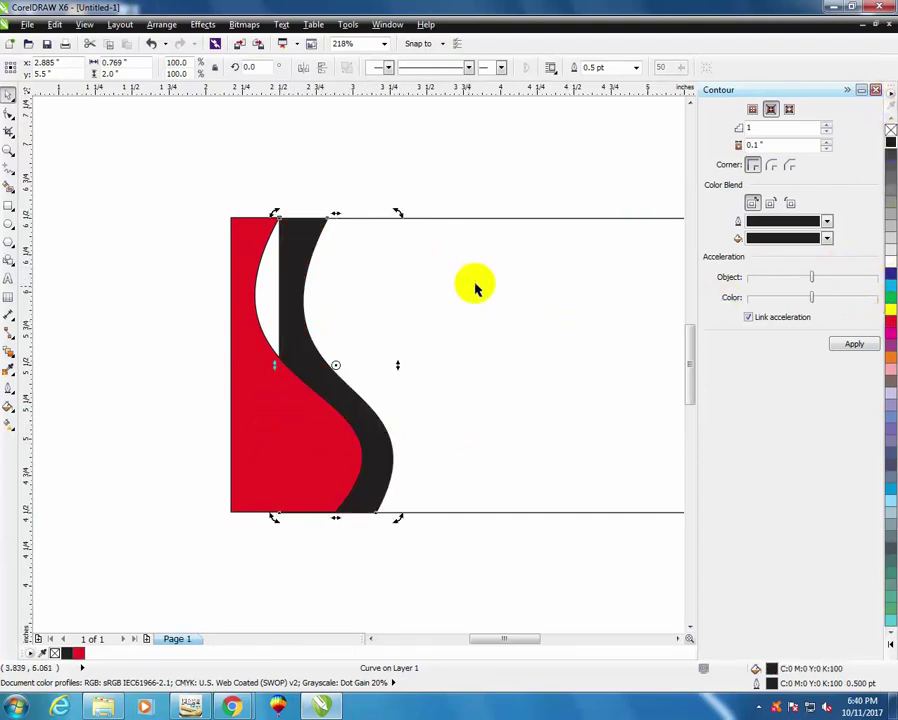
Fill the wider curved shape with black and the narrower curved shape with red
left_click(291, 394)
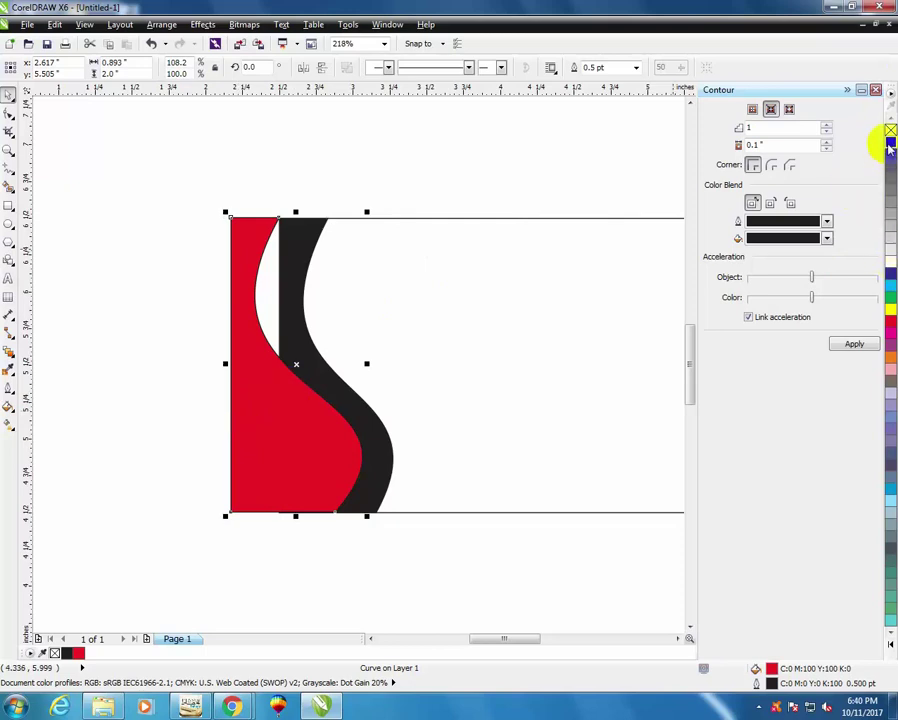
left_click(889, 143)
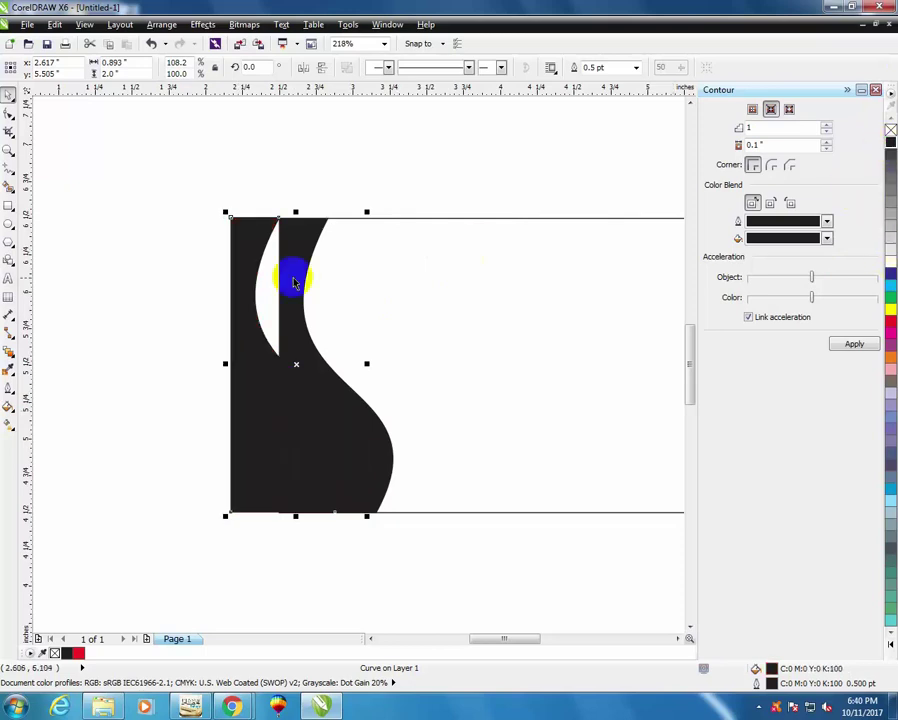
left_click(887, 315)
left_click(272, 424)
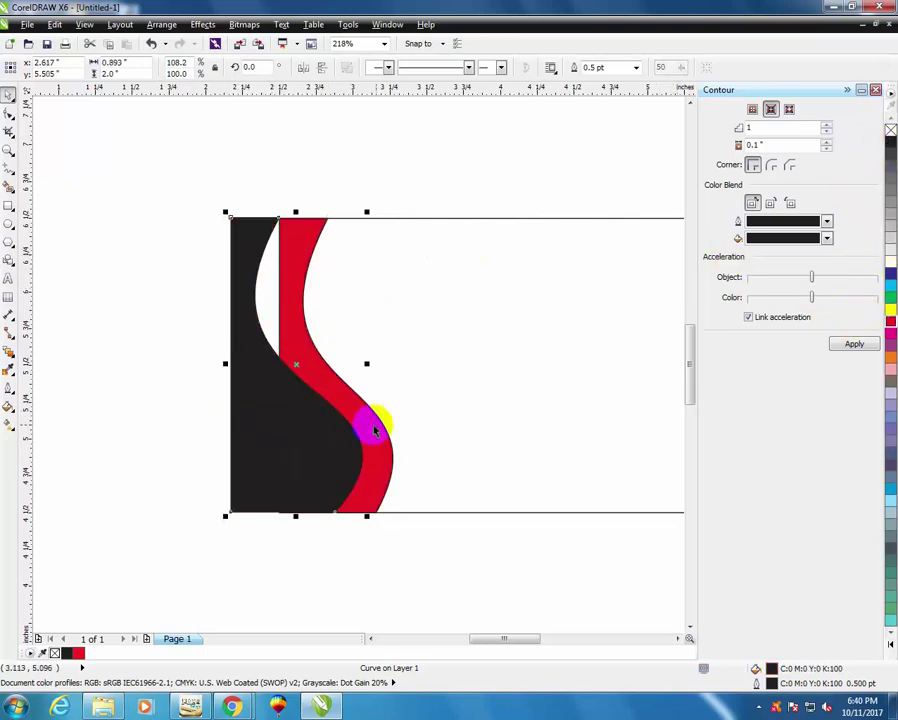
Align the black curved shape with the card rectangle's left edge and send it behind the red shape
left_click(460, 420, "shift")
key("l")
left_click(206, 416)
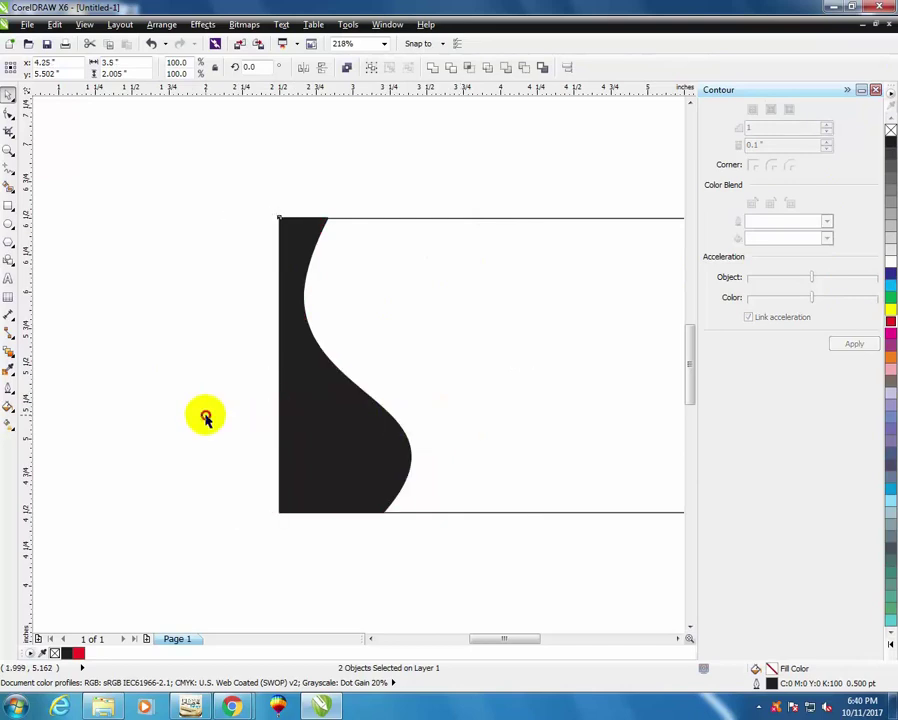
left_click(346, 422)
key("shift+Page_Down")
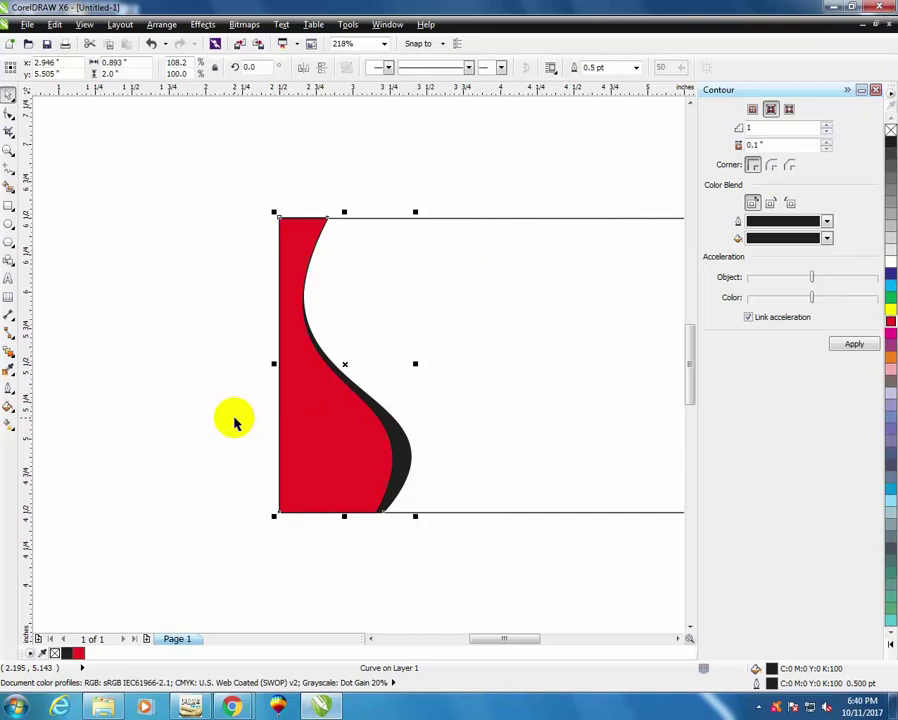
scroll(275, 415, "down", 3)
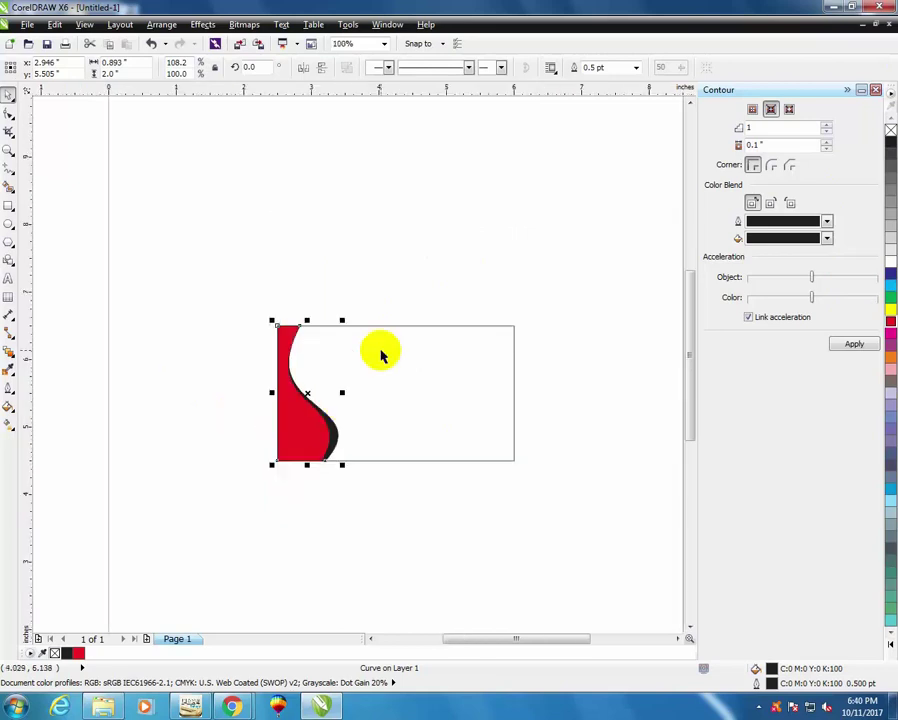
key("F2")
left_click_drag(228, 288, 406, 478)
scroll(406, 478, "down", 2)
right_click(406, 480)
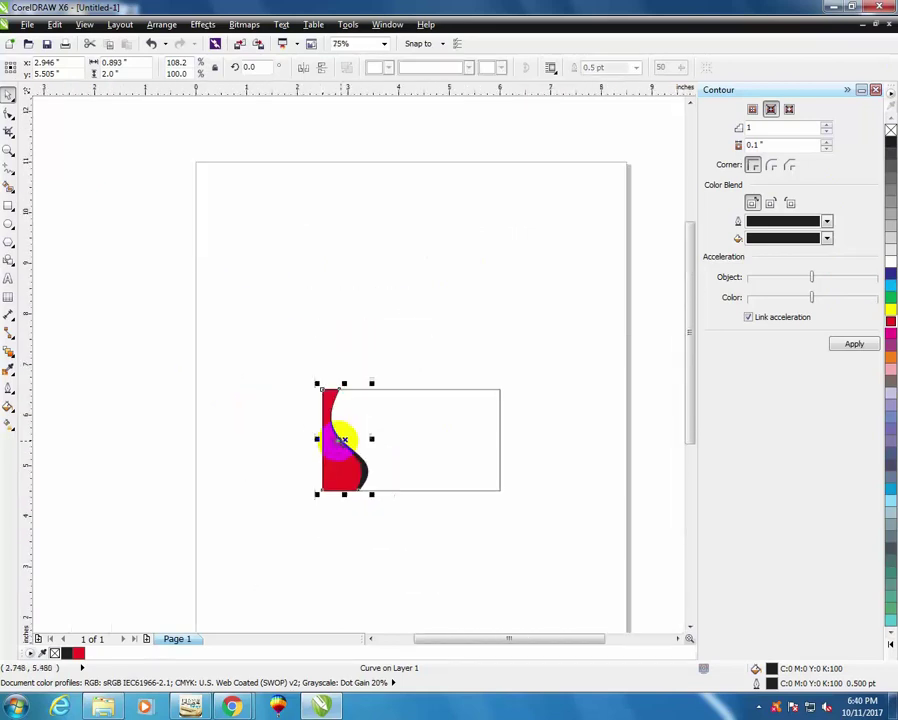
left_click_drag(260, 320, 502, 488)
left_click(12, 115)
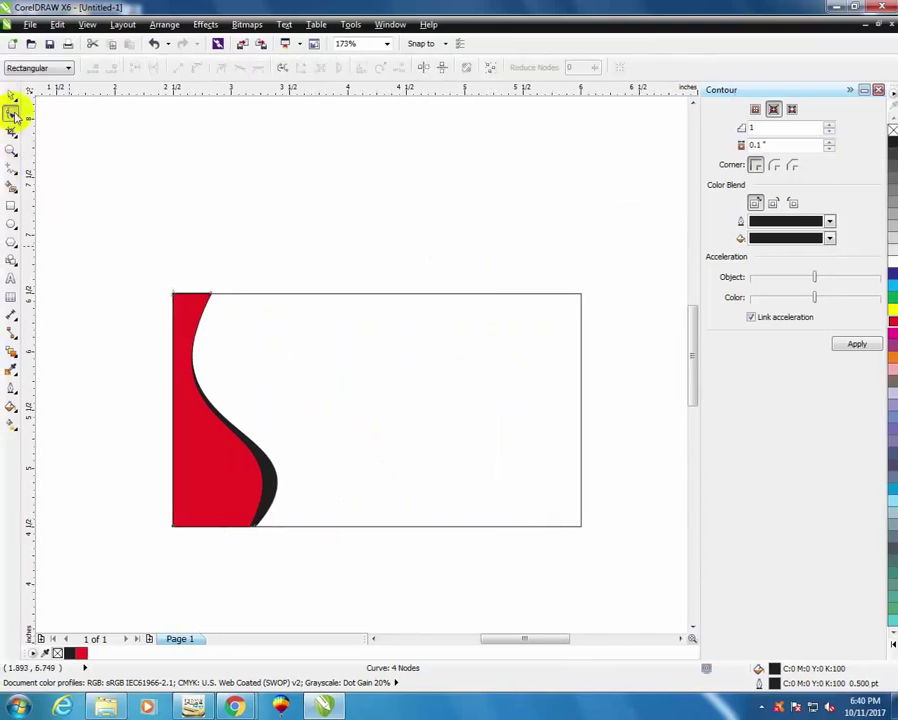
left_click(12, 95)
left_click(392, 207)
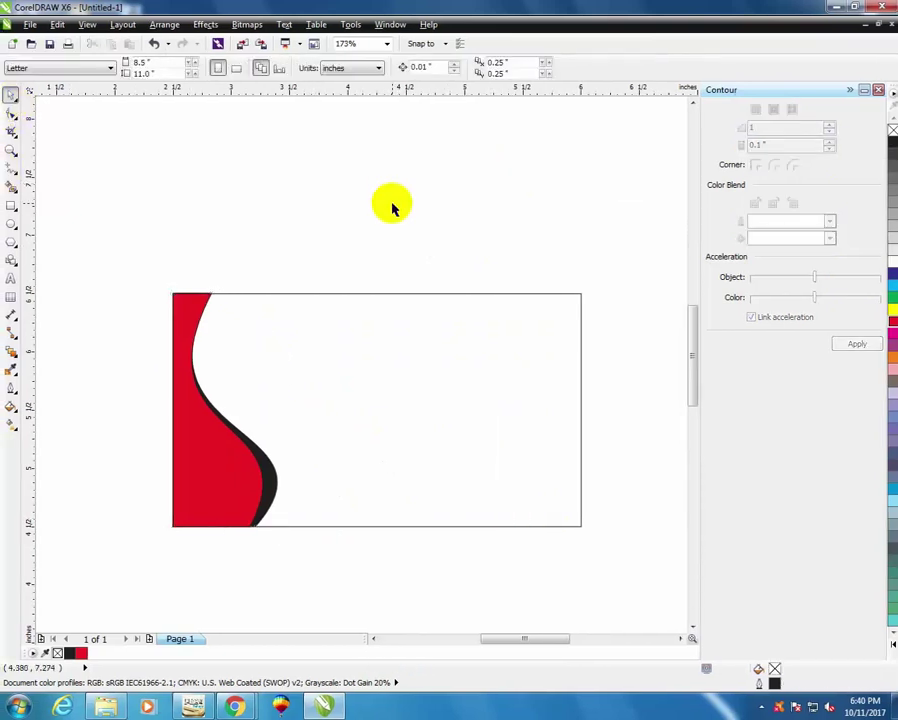
Start importing a file and browse to the JPEG photos folder on the desktop
key("ctrl+i")
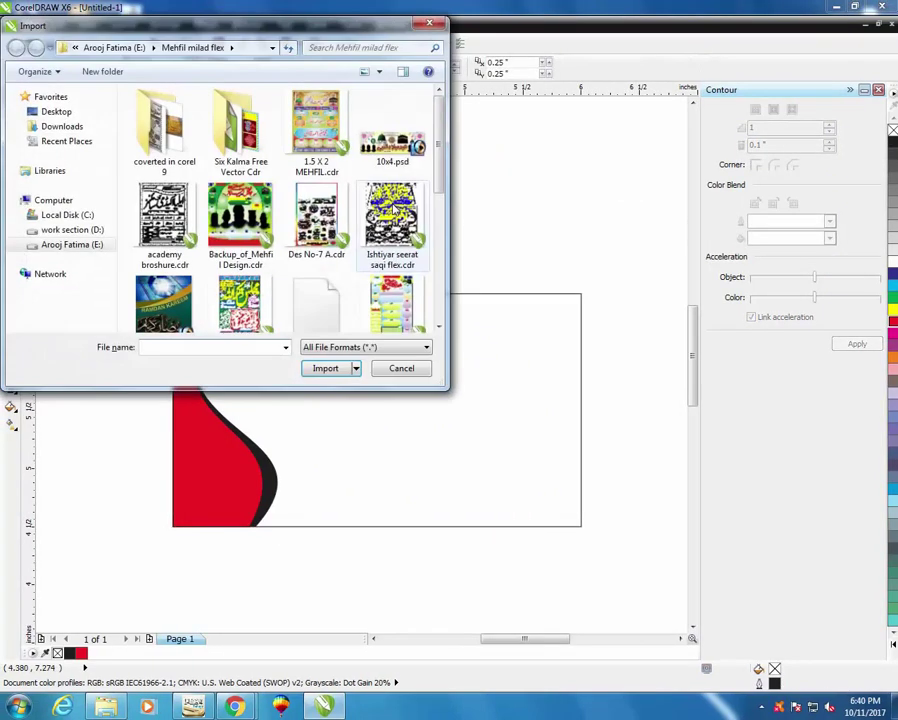
left_click(50, 112)
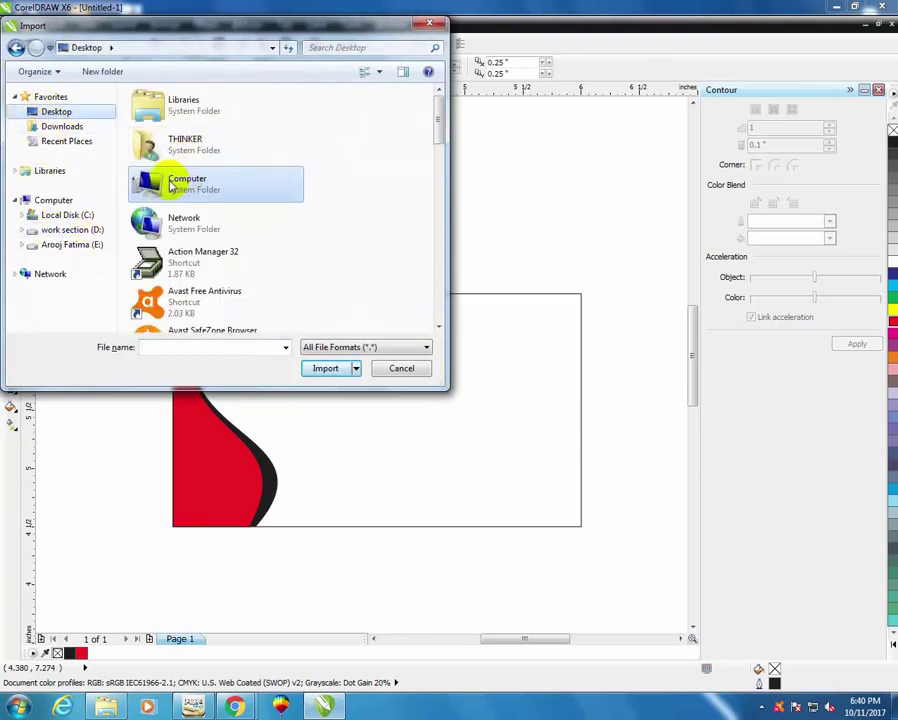
key("Down")
scroll(224, 220, "down", 5)
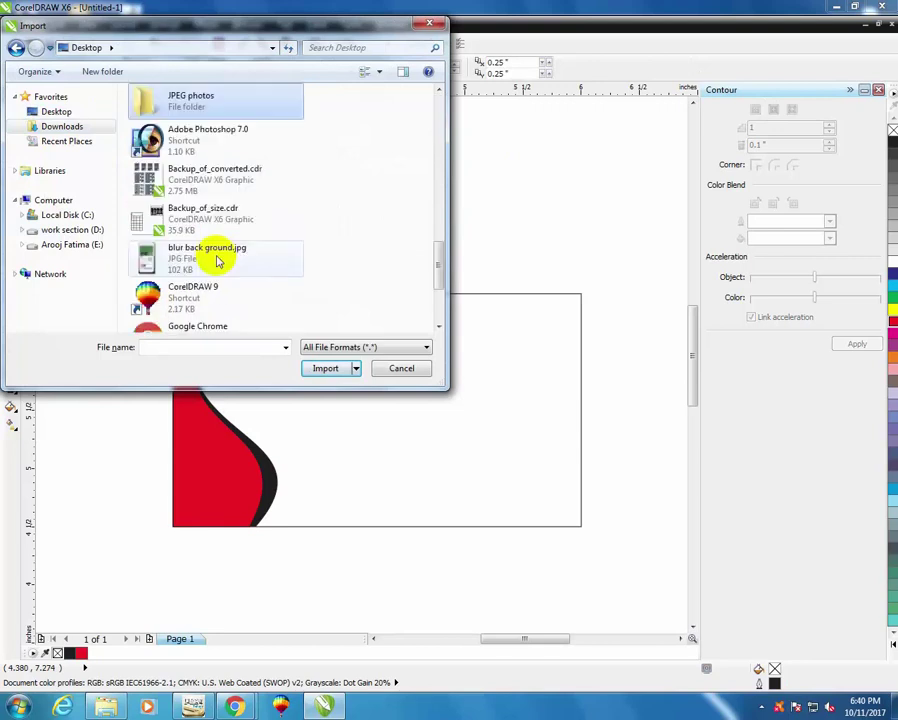
left_click(216, 262)
key("j")
key("j")
key("j")
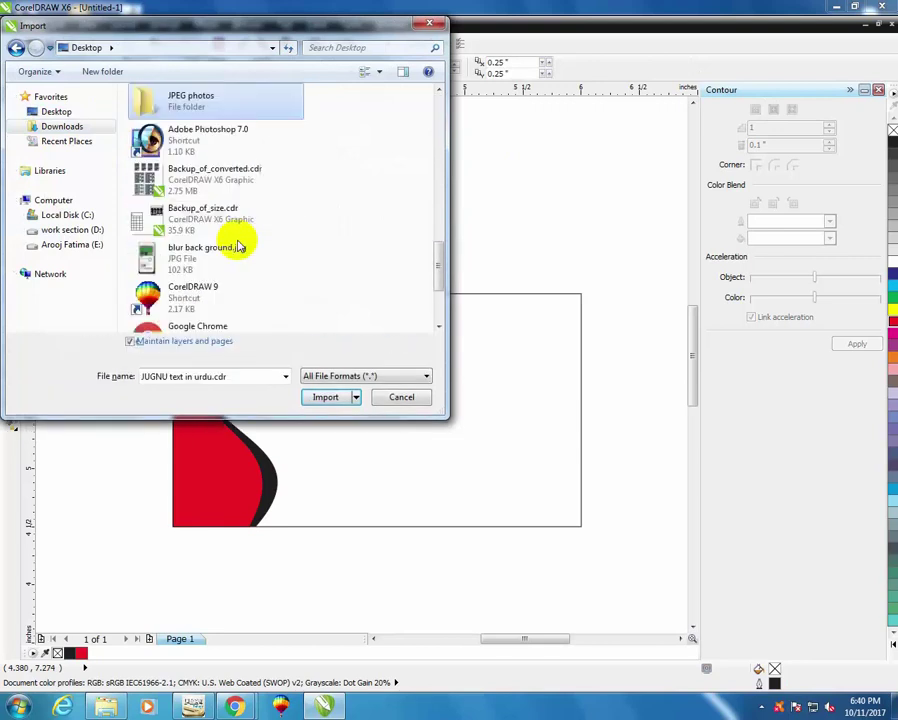
key("Return")
Import Anas graphics logo.jpg and place it on the card at its original size
key("Down")
key("Right")
key("Right")
key("Right")
key("Down")
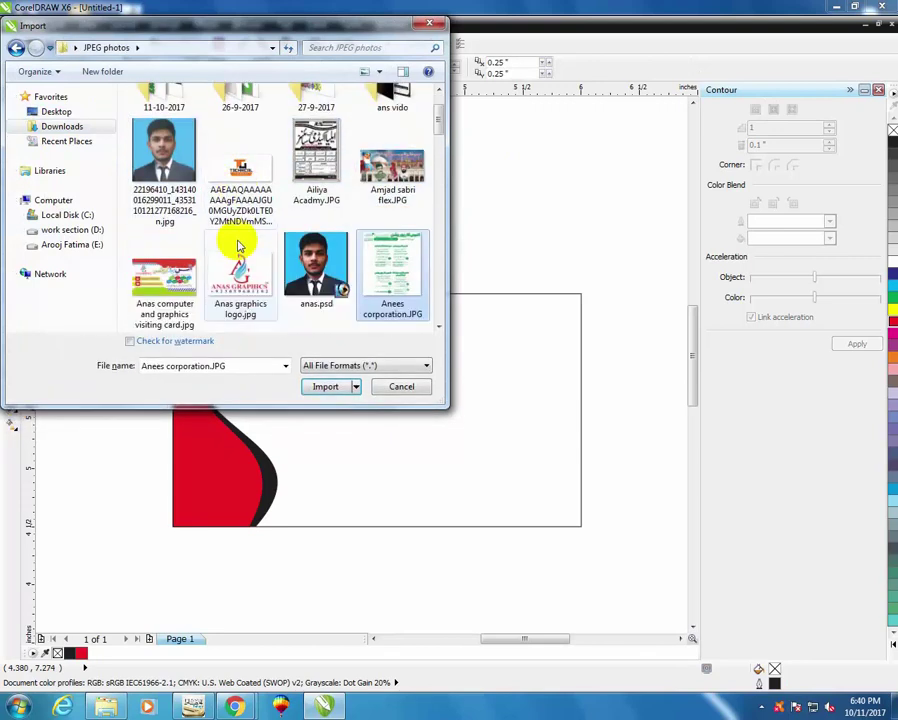
key("Left")
key("Left")
key("Return")
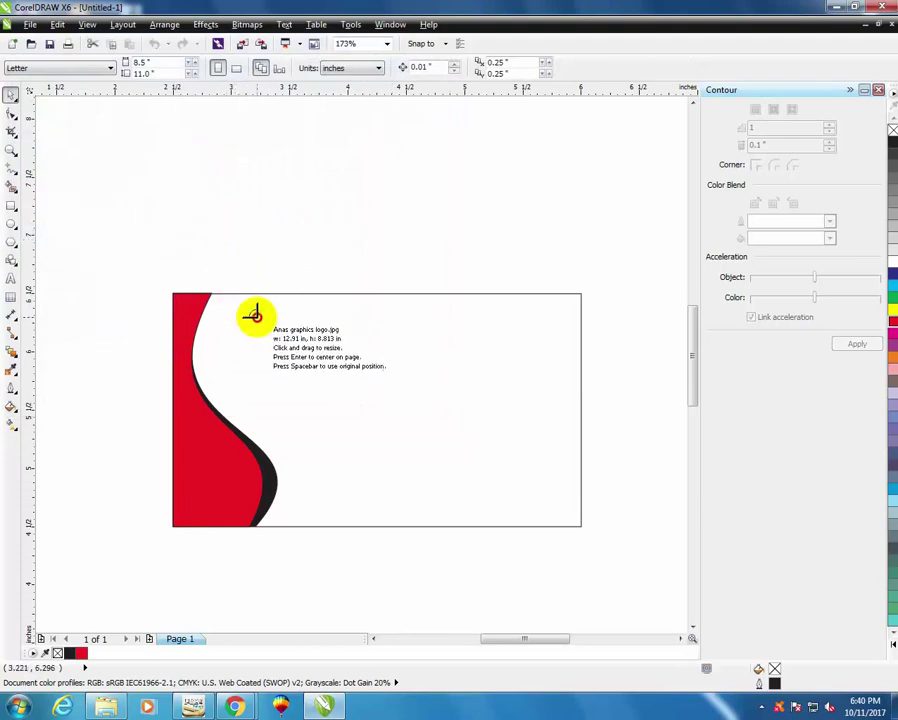
left_click(250, 313)
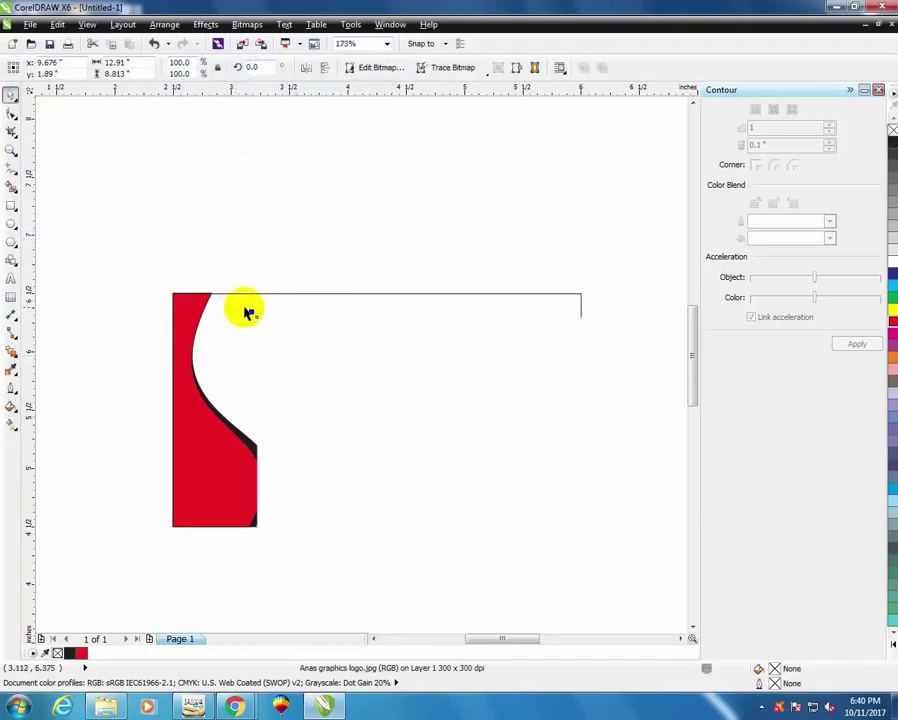
Scale the imported logo to 10% in width and height and centre it on the card rectangle
left_click_drag(251, 312, 328, 388)
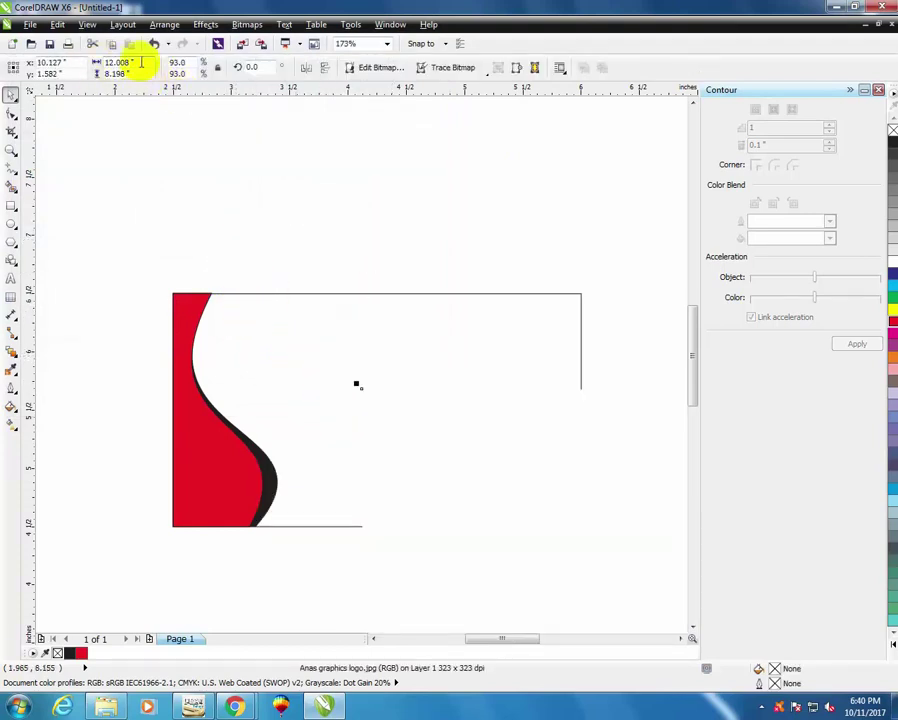
left_click_drag(197, 62, 133, 60)
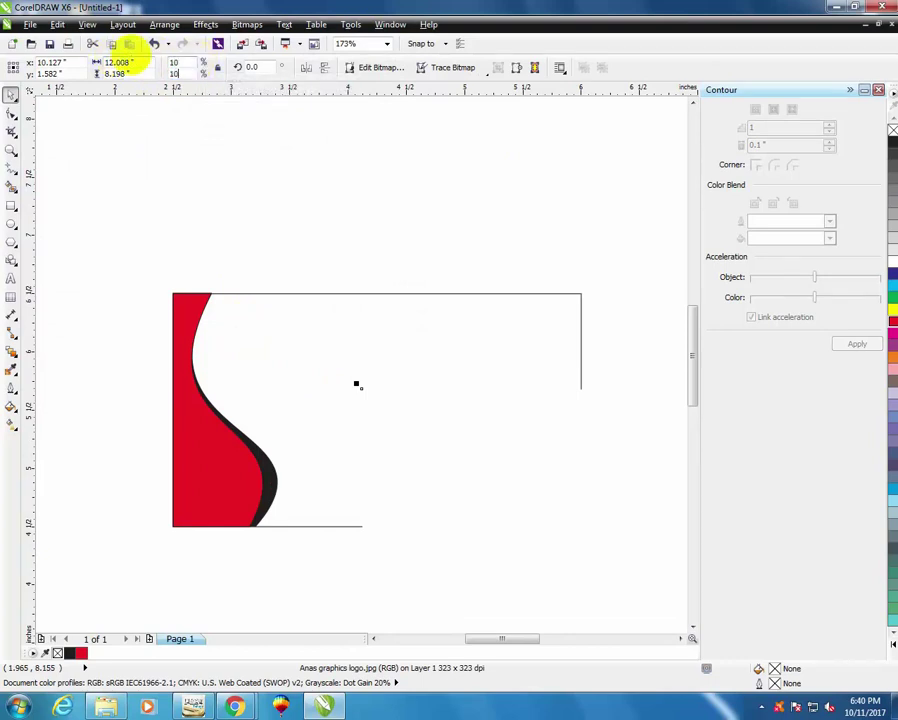
key("Return")
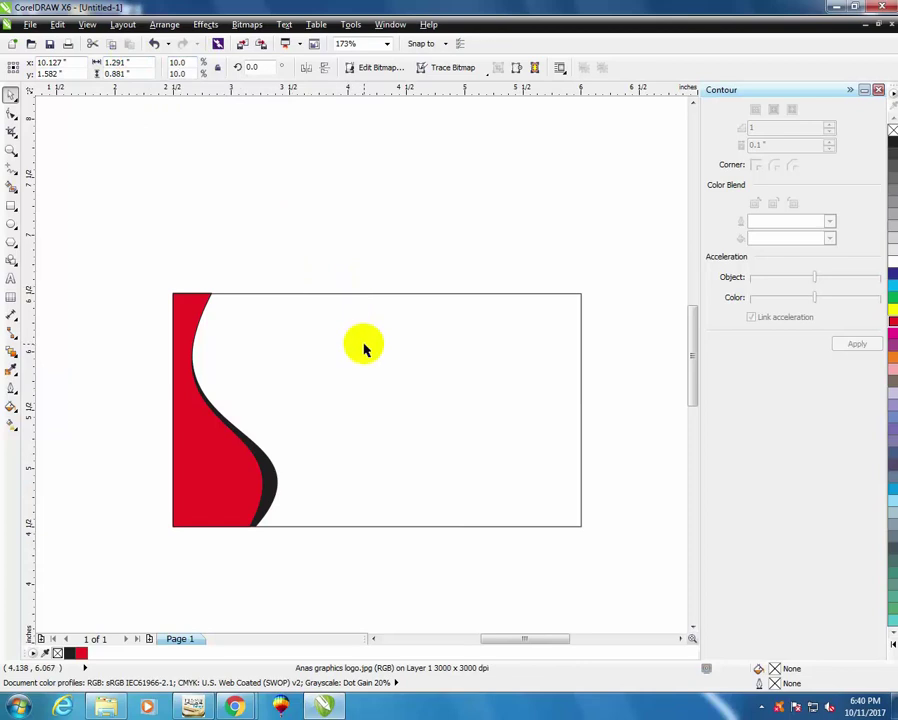
left_click(360, 396, "shift")
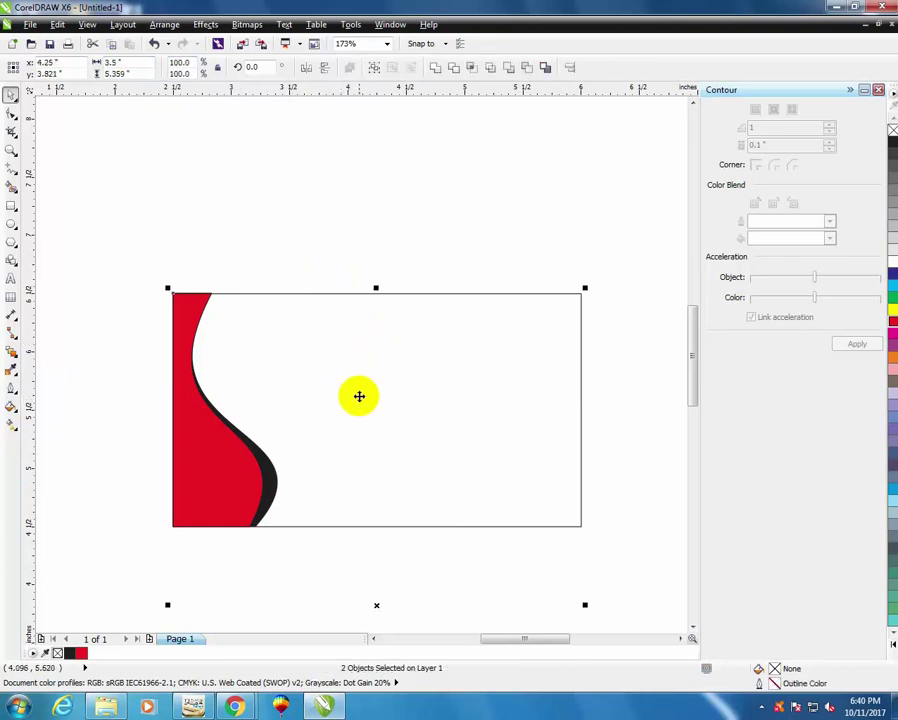
key("c")
key("e")
Move the logo to the card's upper left area, just beside the red wavy shape
left_click(411, 215)
left_click_drag(390, 430, 619, 557)
left_click(295, 238)
scroll(561, 522, "down", 3)
key("F2")
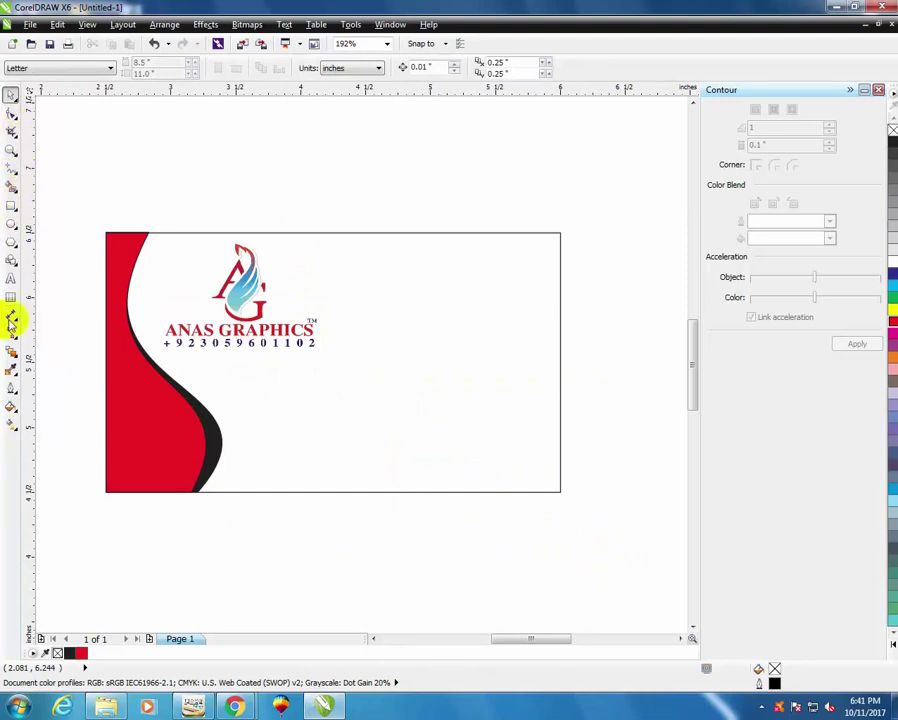
Add the artistic text youtube.com/anascomputerandgraphics in 24 pt Arial above the card
left_click(12, 281)
left_click(191, 183)
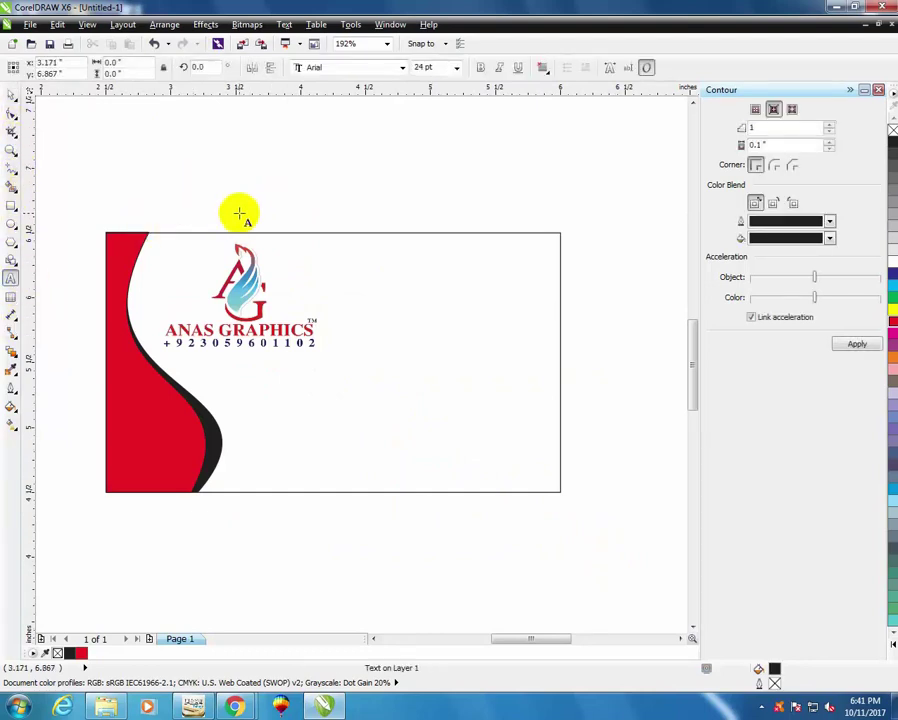
type("youtube.com")
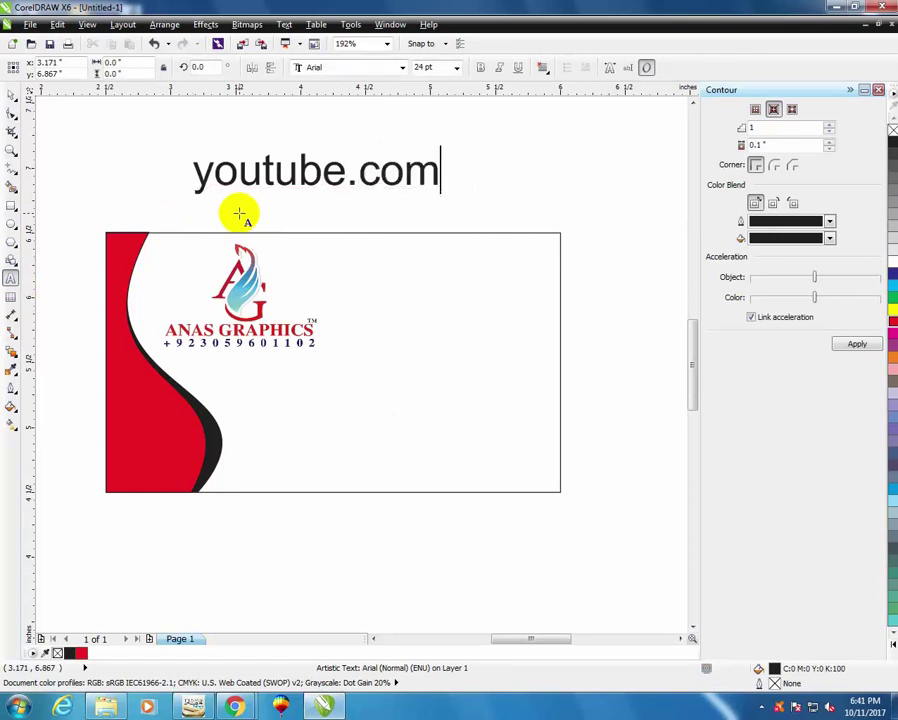
type("/")
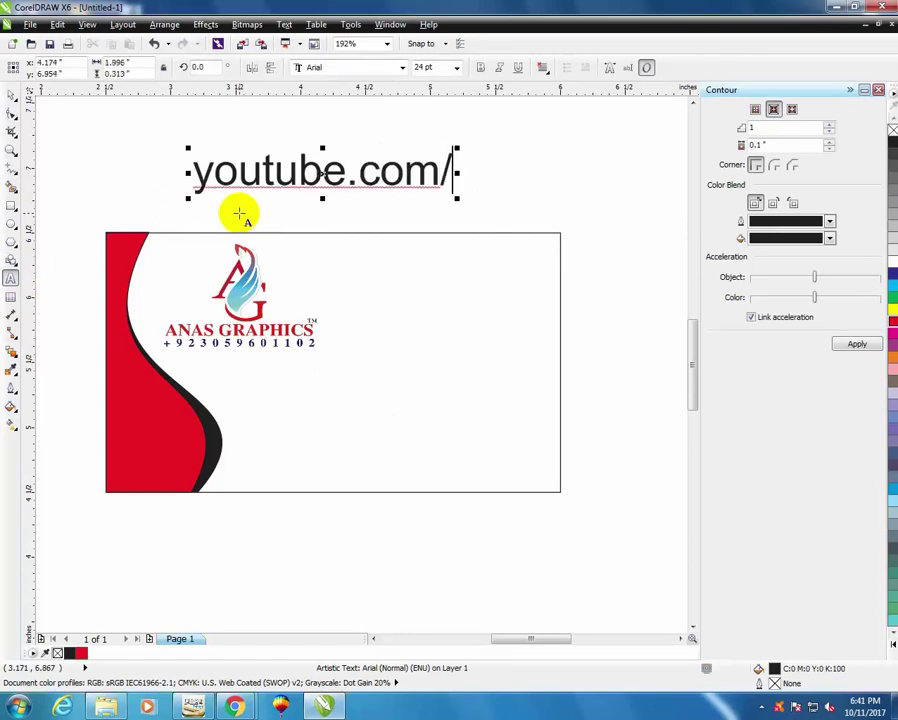
type("anasco")
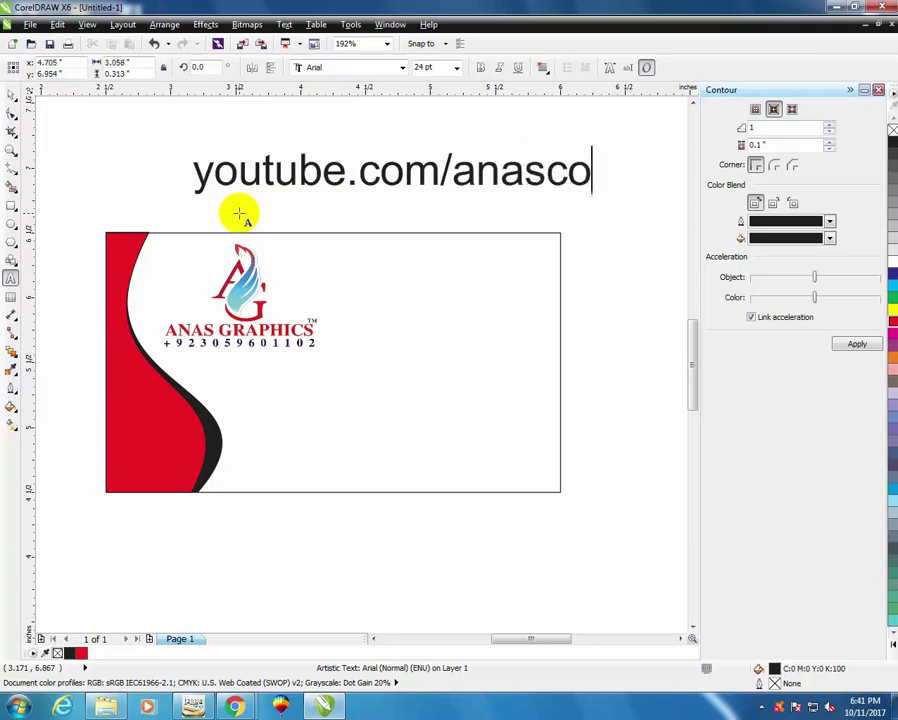
type("mpuee")
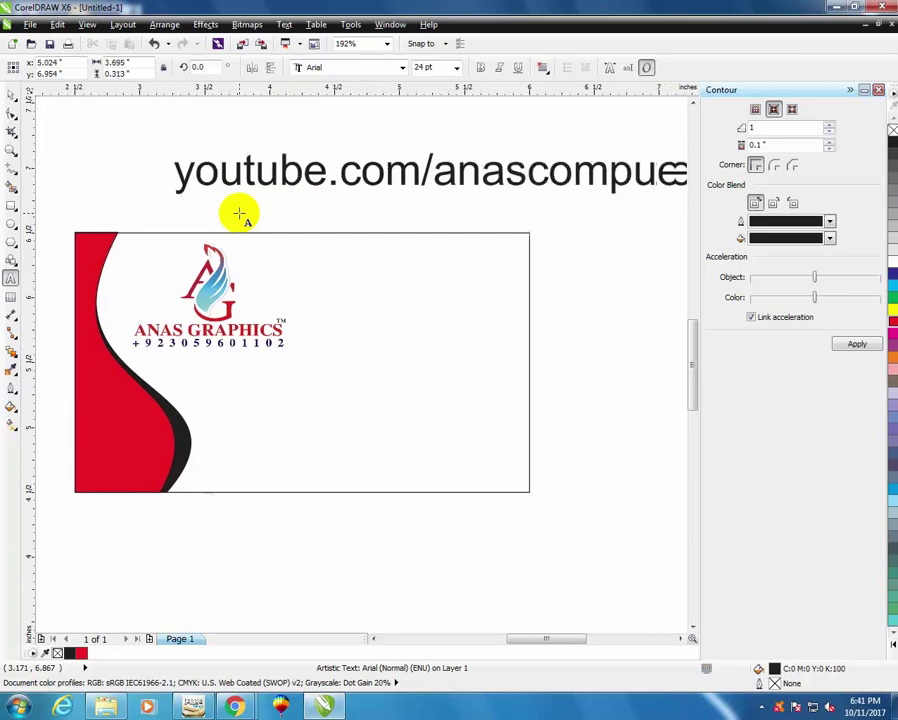
type("randgraphics")
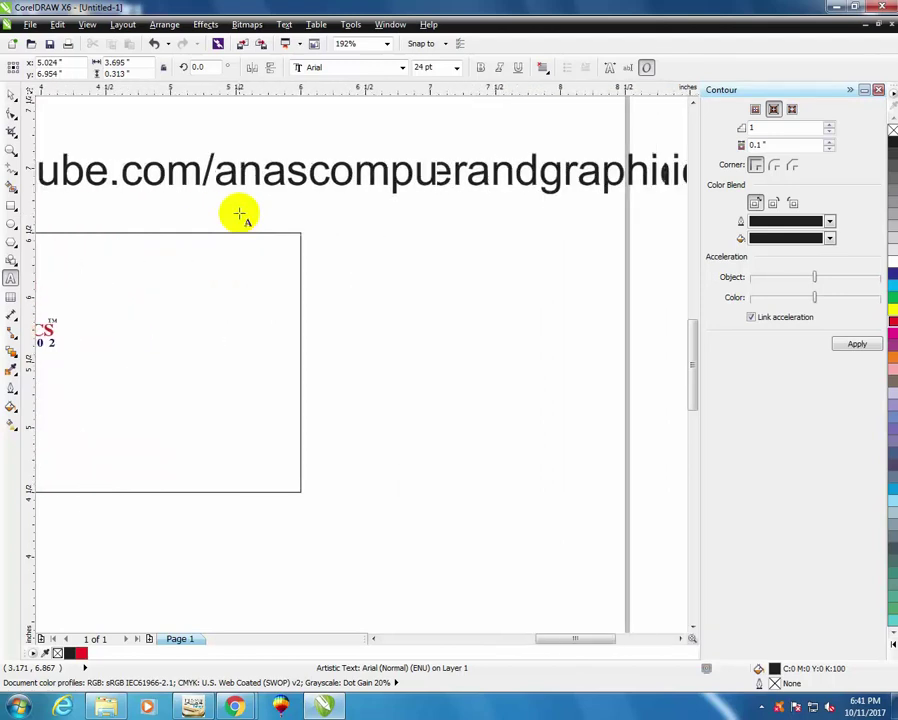
left_click(13, 96)
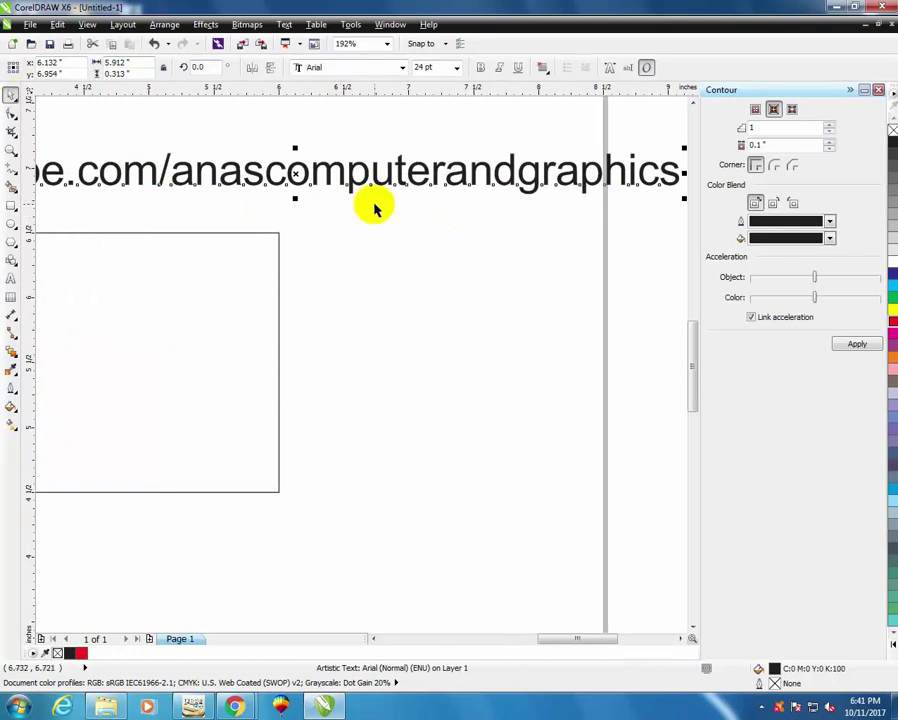
Add facebook.com/anascomputerandgraphics as a second line under the YouTube address in the artistic text
scroll(375, 208, "down", 2)
key("F2")
left_click_drag(158, 183, 442, 314)
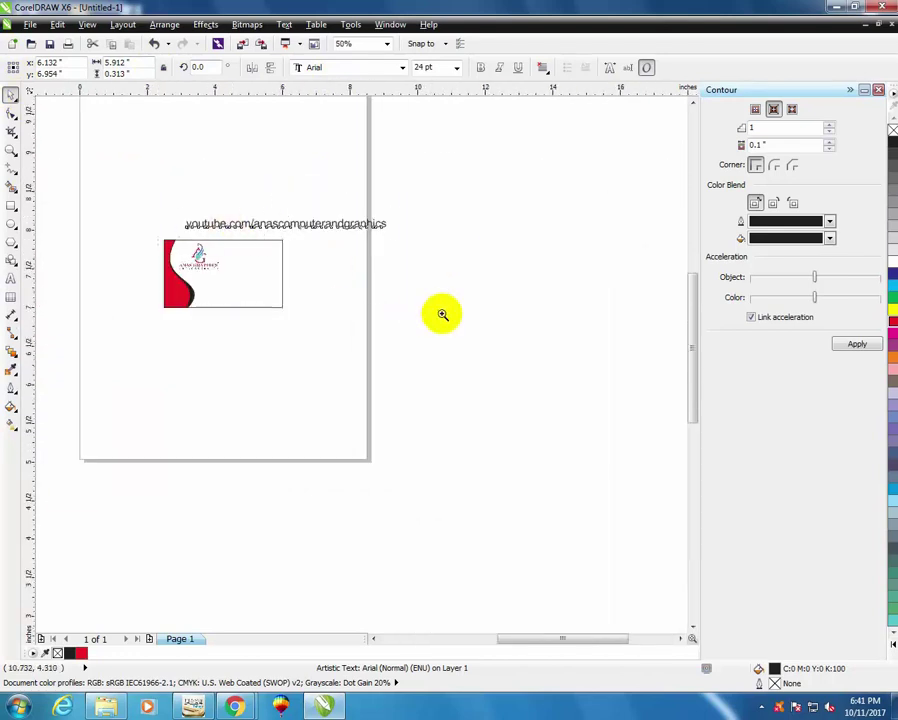
left_click(442, 314)
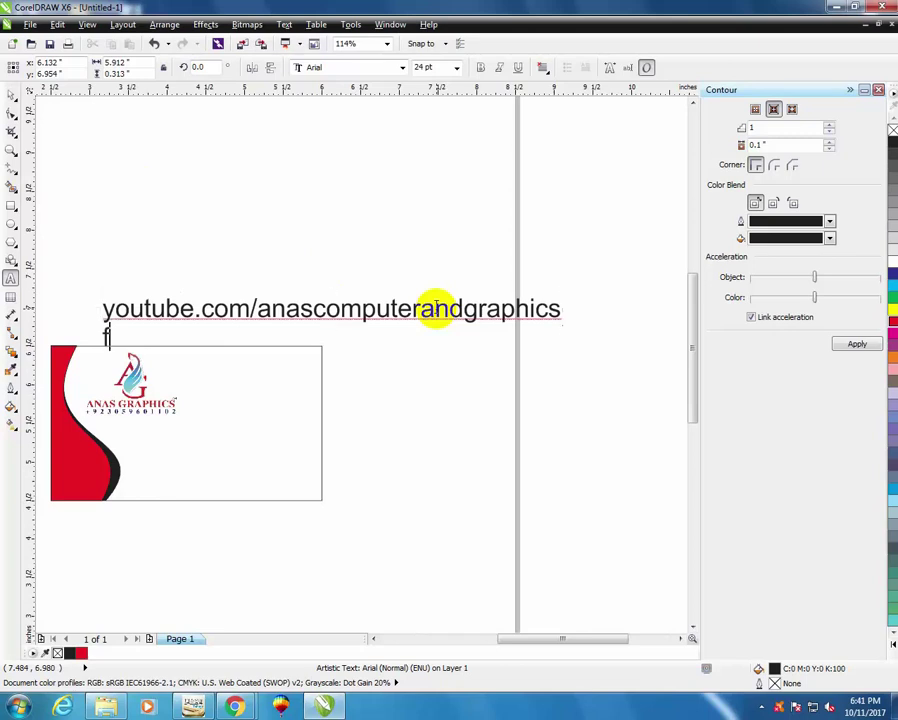
key("BackSpace")
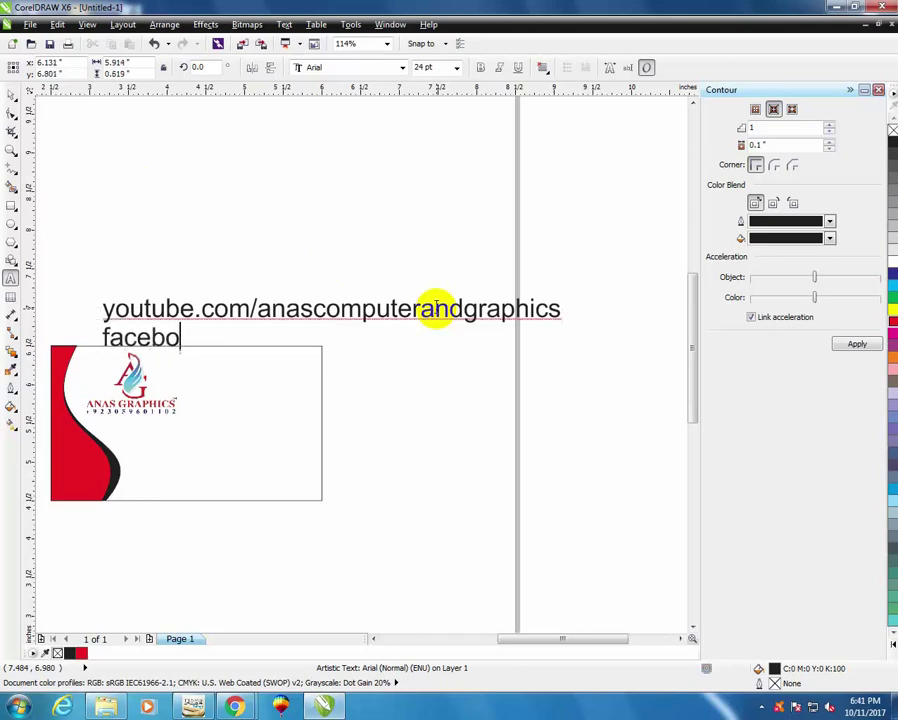
type("ok.com")
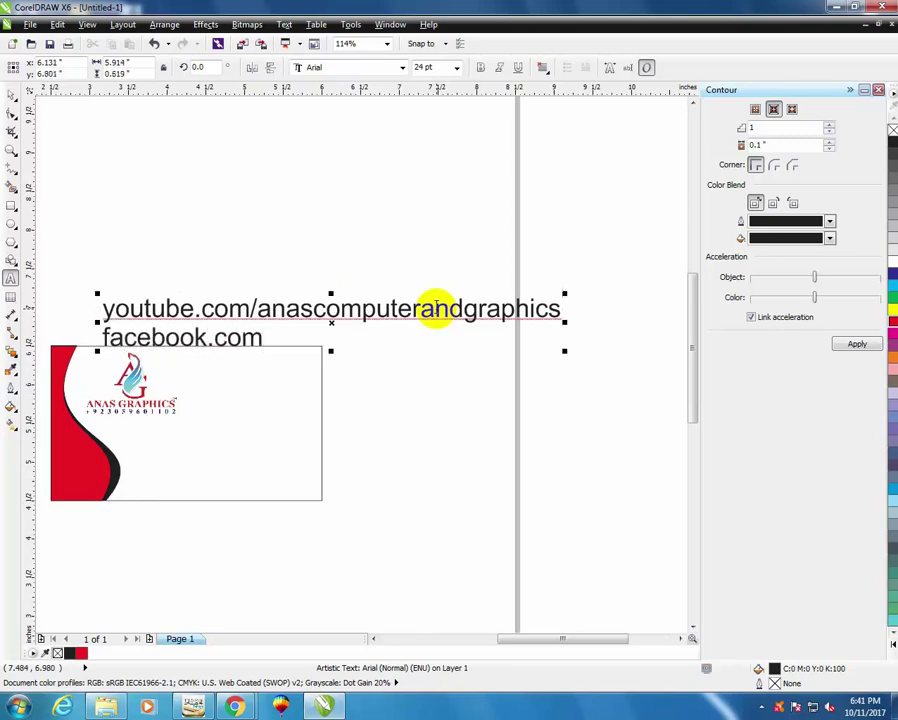
type("/anascomputerad")
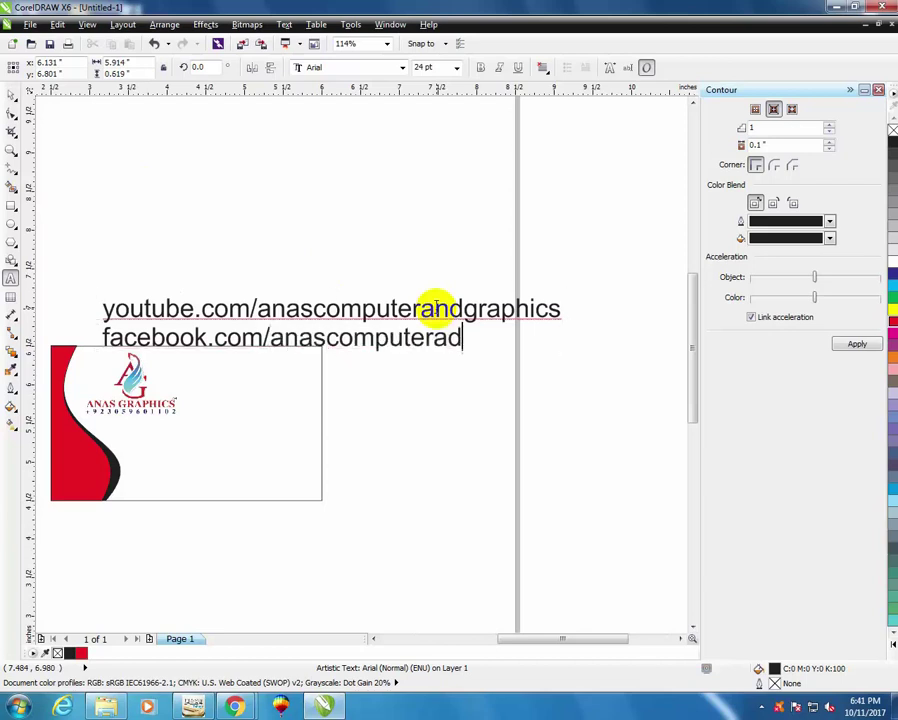
type("n")
key("BackSpace")
key("BackSpace")
type("ndgraphics")
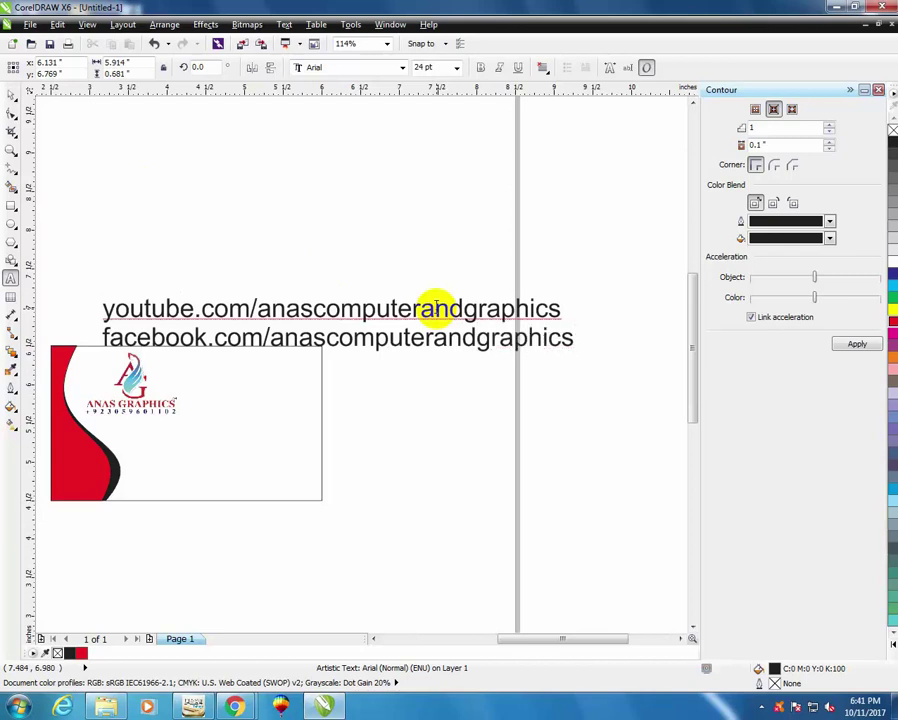
key("Return")
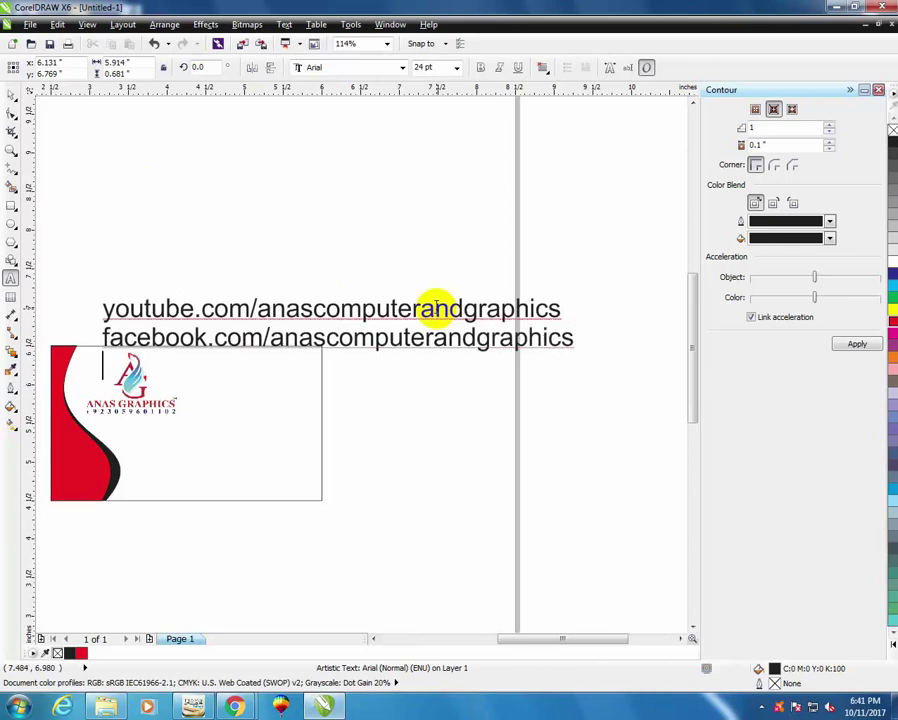
type("we")
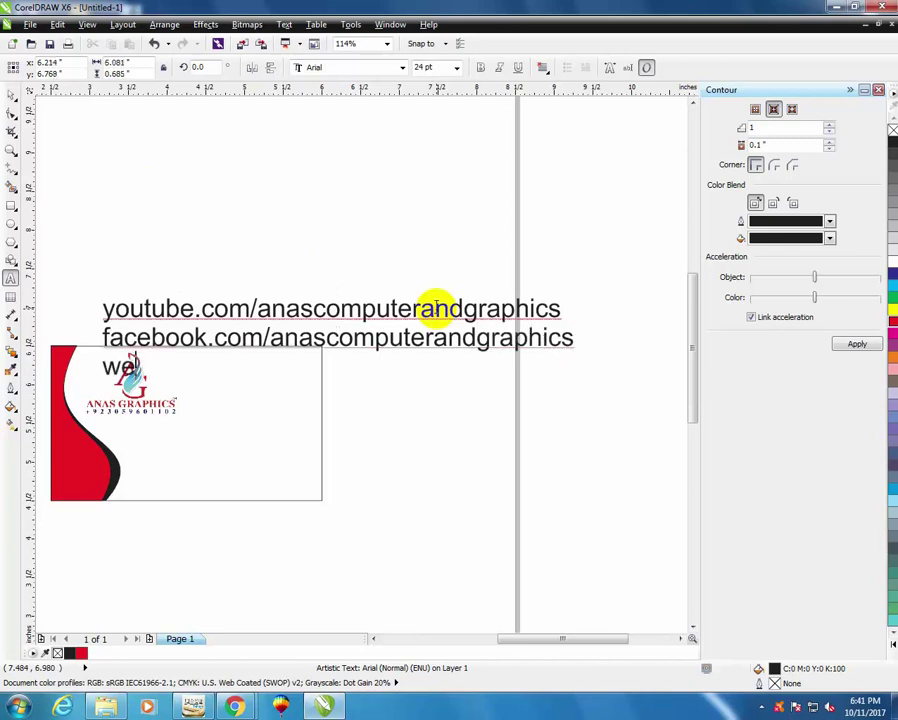
key("BackSpace")
key("BackSpace")
type("h")
key("BackSpace")
type("http")
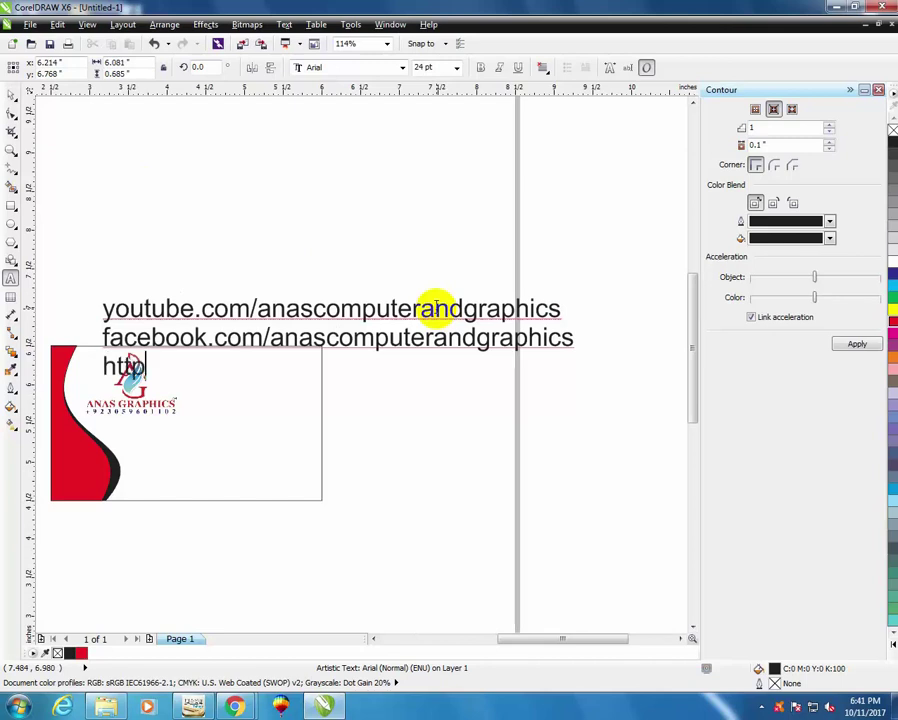
type("://jobs69")
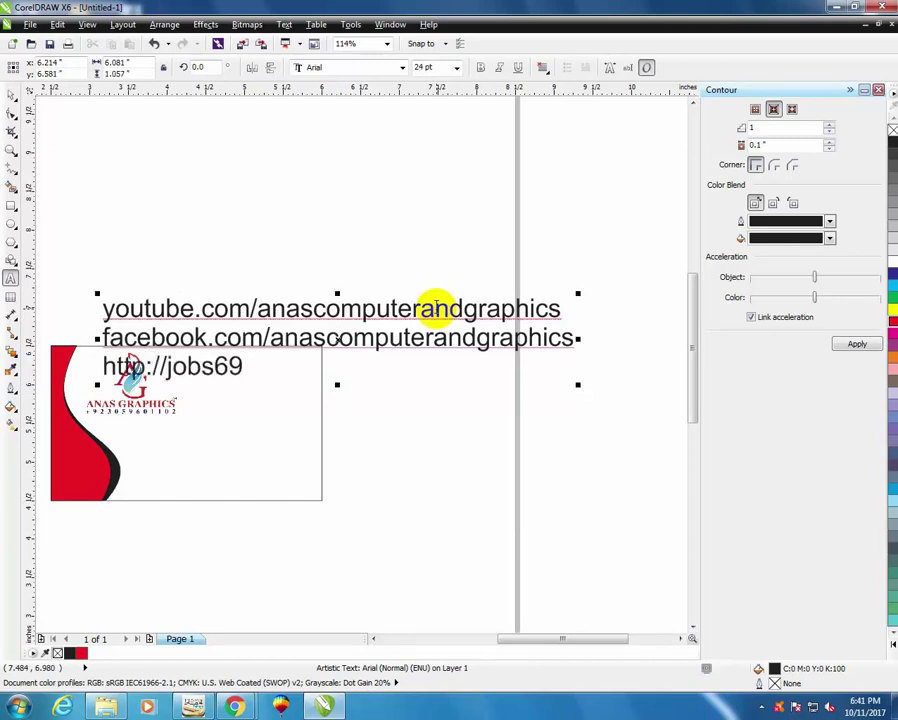
type("hoemb.")
key("BackSpace")
key("BackSpace")
key("BackSpace")
key("BackSpace")
type("me.blgo")
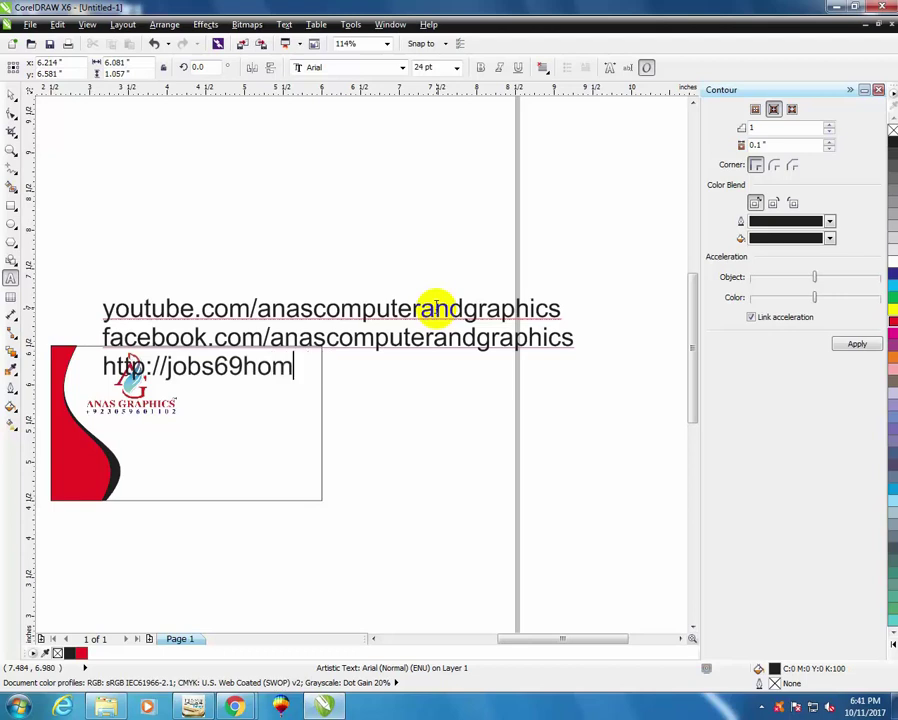
key("BackSpace")
key("BackSpace")
type("ogspot.com")
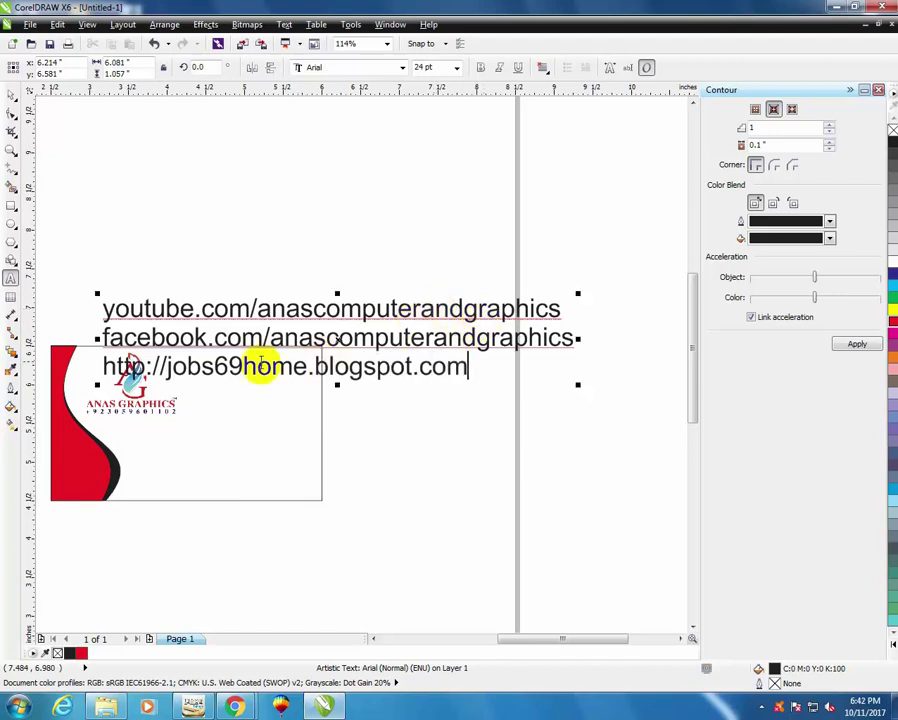
Select the three-line web address text as an object and set its font to ArmedaSSK
left_click(12, 96)
left_click(324, 66)
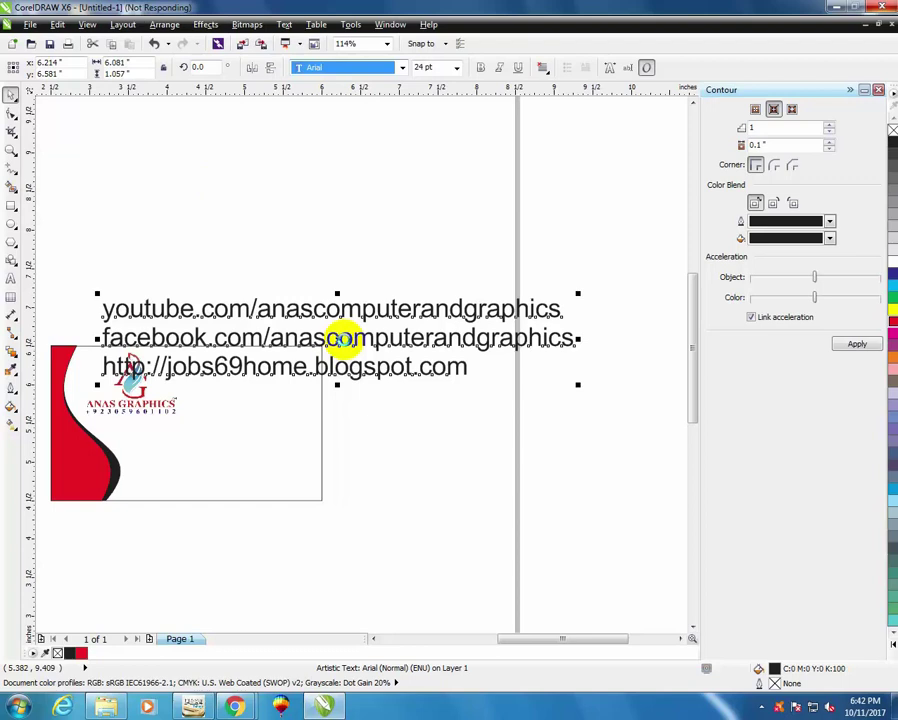
left_click(343, 338)
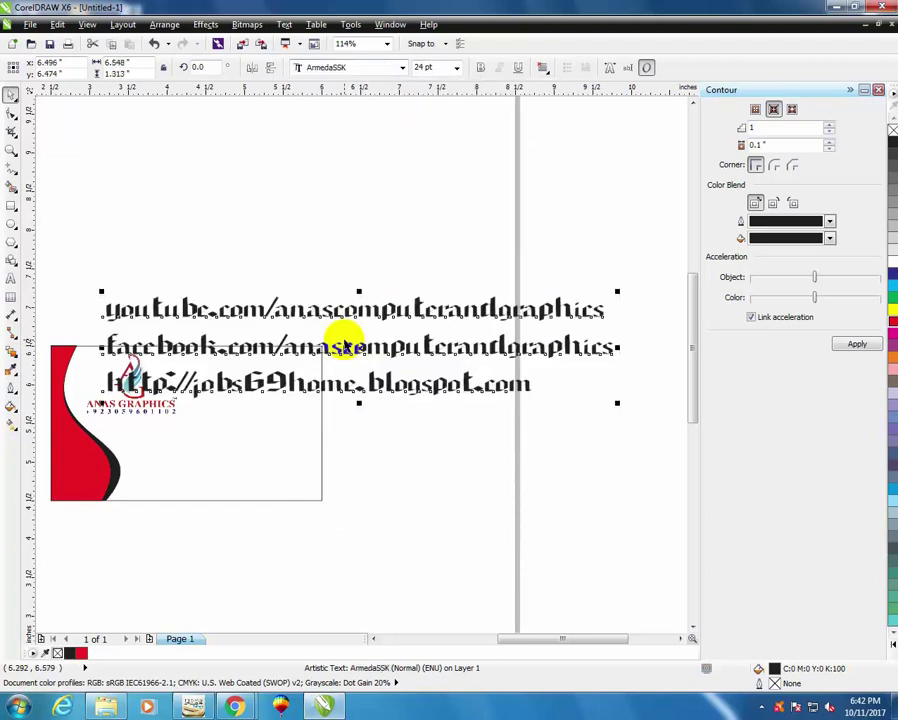
Preview alternative fonts on the web address text, from the Ariston fonts through to AstuteLightSSK
left_click(331, 69)
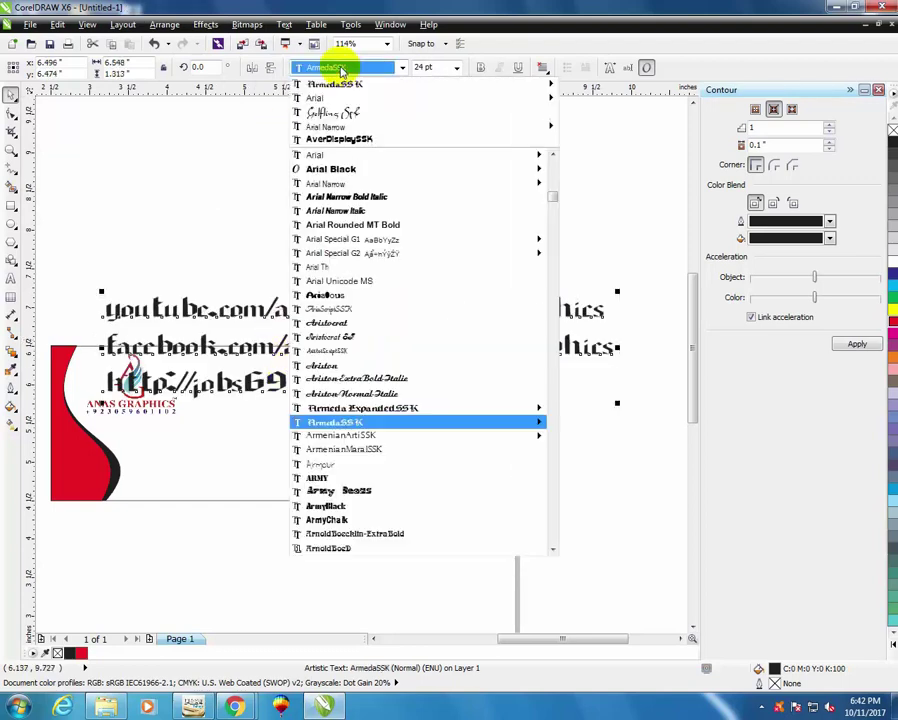
key("Down")
key("Down")
key("Up")
key("Up")
key("Up")
key("Up")
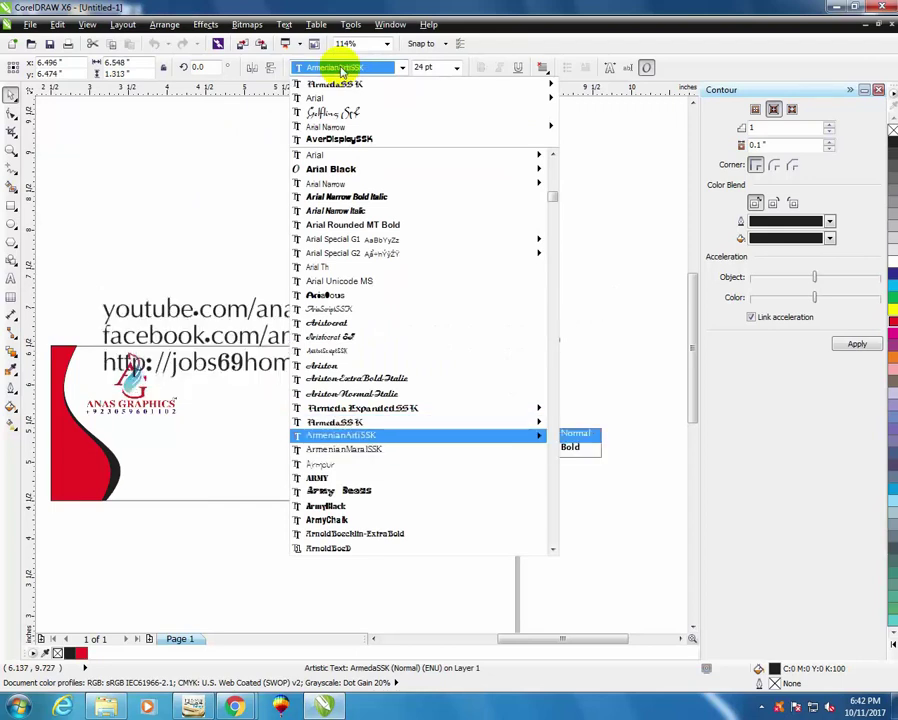
key("Up")
key("Up")
key("Up")
key("Down")
key("Down")
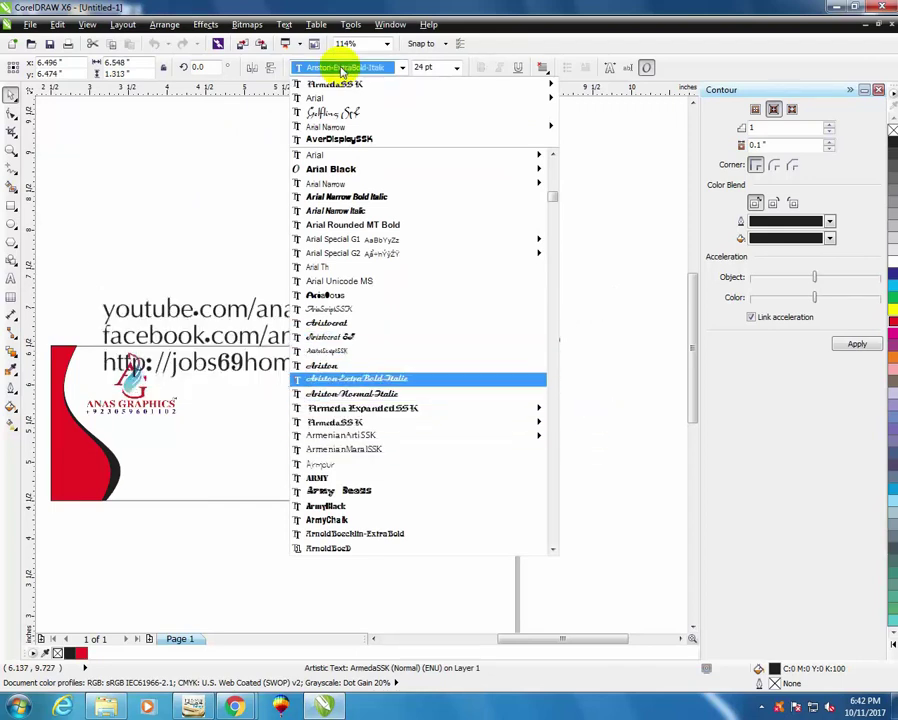
key("Down")
key("Down")
key("Down")
key("Down")
key("Down")
key("Down")
key("Down")
key("Down")
key("Down")
key("Down")
key("Down")
key("Down")
key("Down")
key("Down")
key("Down")
key("Down")
key("Down")
key("Down")
key("Down")
key("Down")
key("Down")
key("Down")
key("Down")
key("Down")
key("Down")
key("Down")
key("Down")
key("Down")
key("Down")
key("Down")
key("Down")
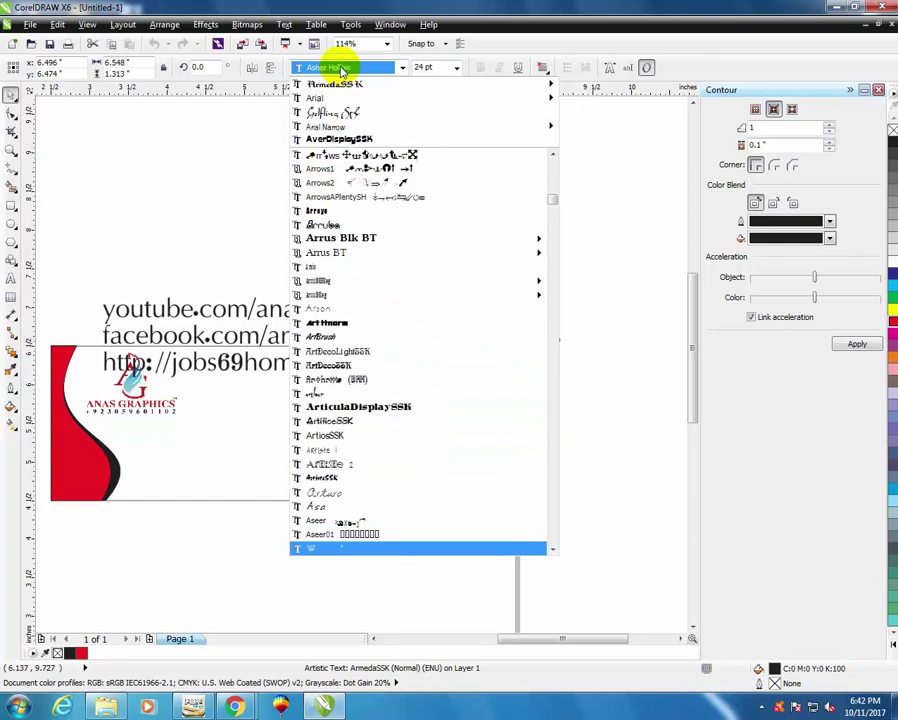
key("Down")
key("Down")
key("Down")
key("Down")
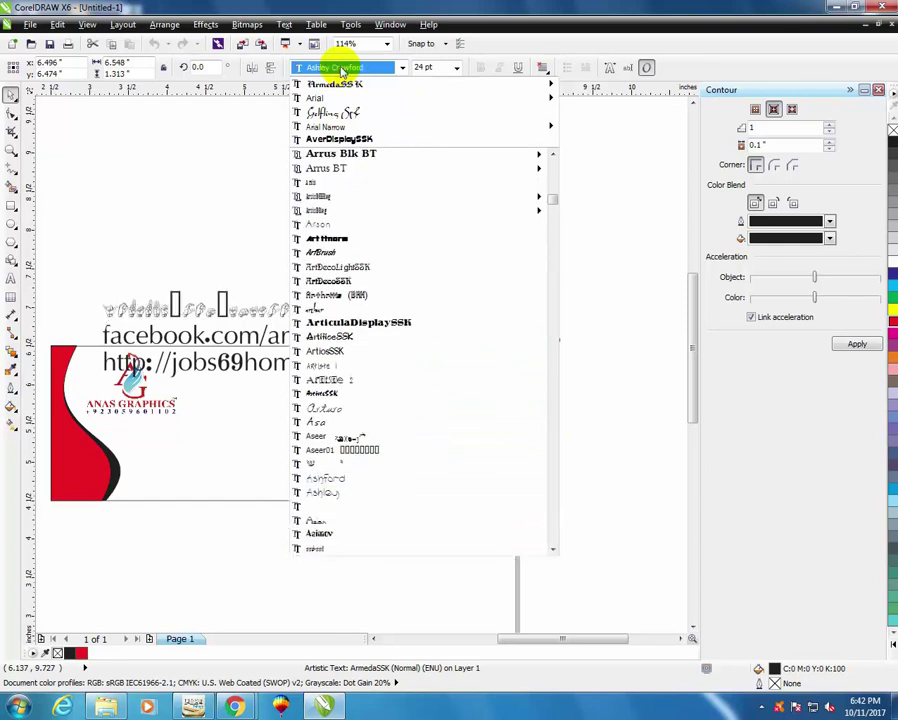
key("Up")
key("Down")
key("Down")
key("Down")
key("Down")
key("Down")
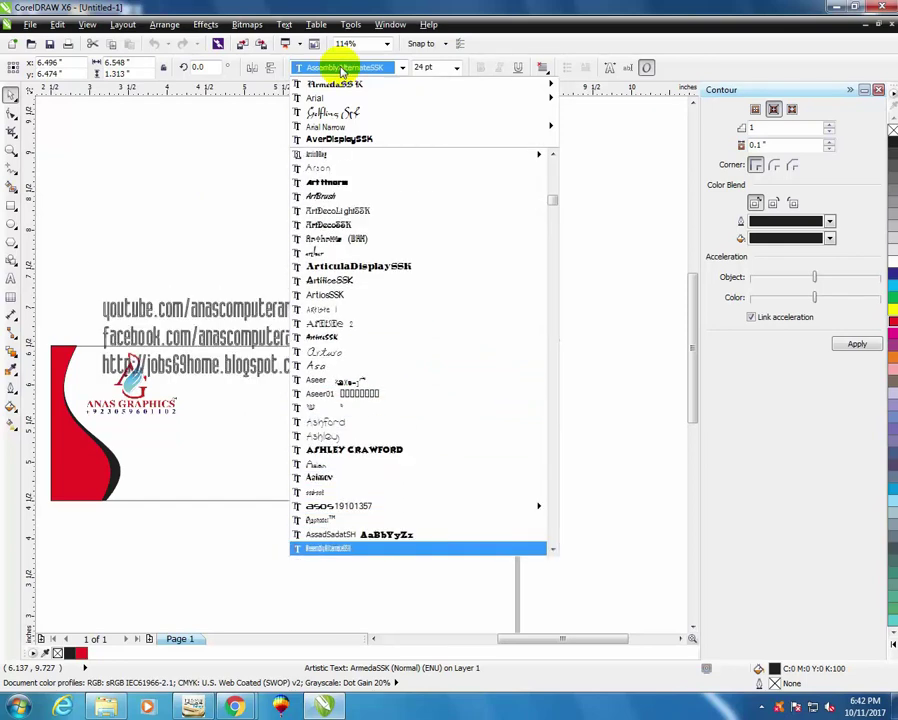
key("Down")
key("Down")
key("Down")
key("Down")
key("Down")
key("Down")
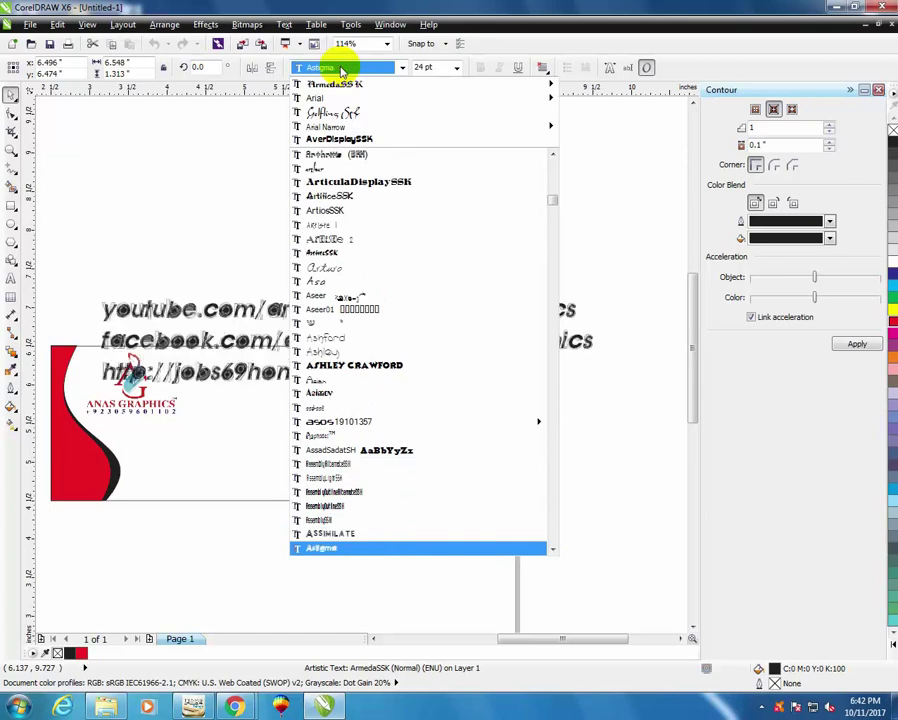
key("Down")
key("Down")
key("Down")
key("Down")
key("Down")
key("Down")
key("Down")
key("Down")
key("Down")
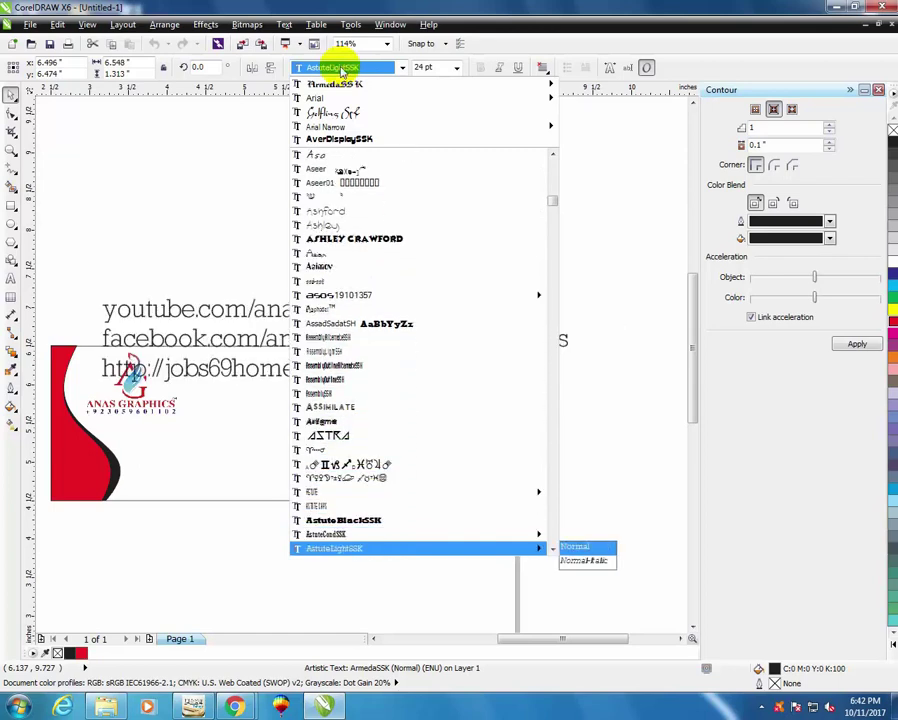
Find the fonts starting with M and set the web address text to Monterey BT
type("Mu")
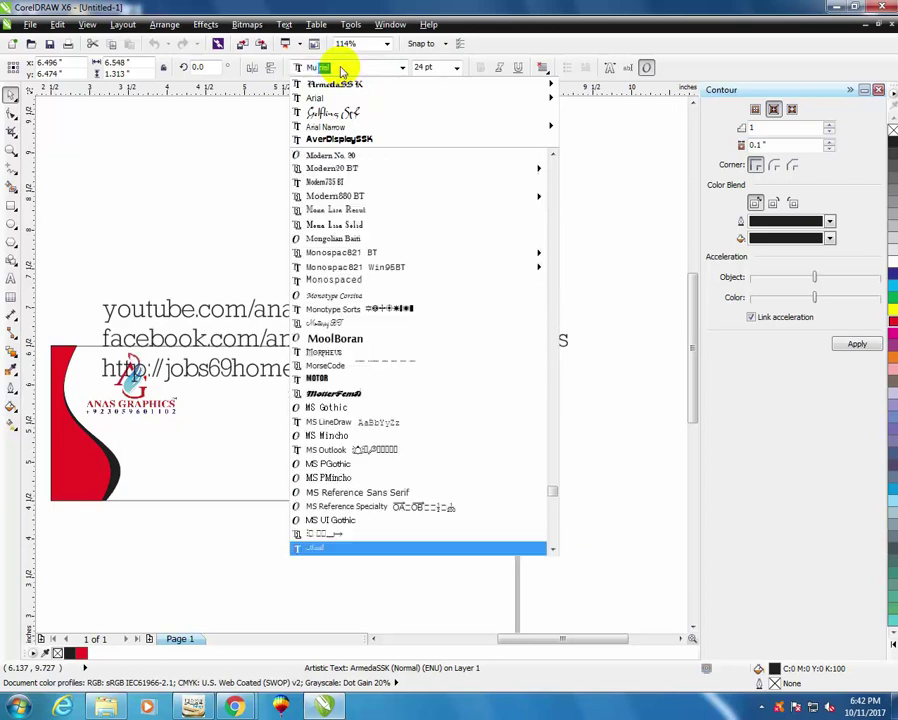
key("Up")
key("Up")
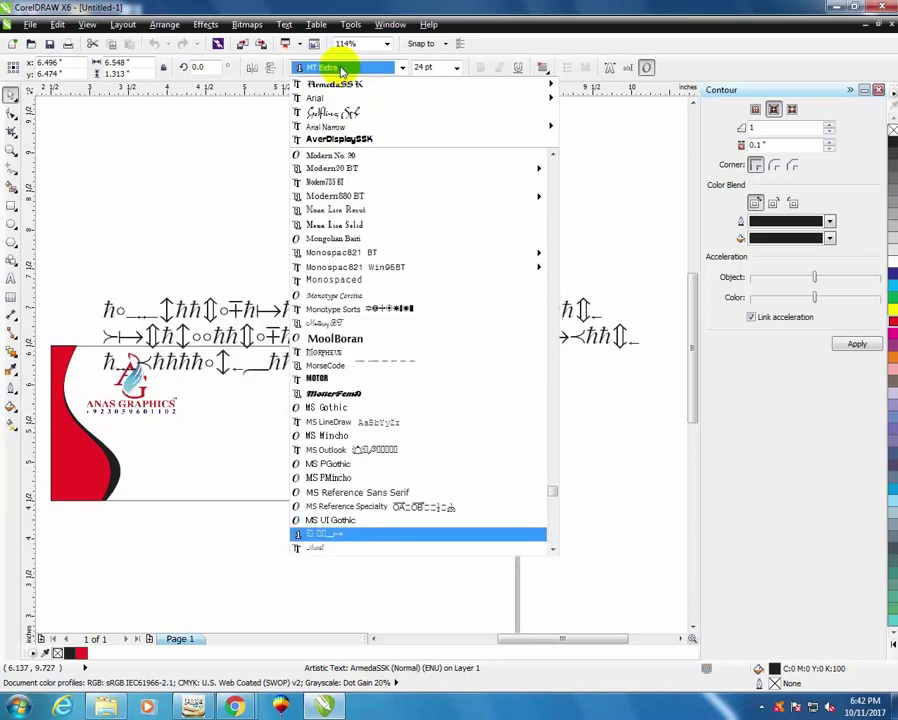
key("Up")
key("Up")
key("Up")
key("Up")
key("Up")
key("Up")
key("Up")
key("Up")
key("Up")
key("Up")
key("Up")
key("Up")
key("Up")
key("Up")
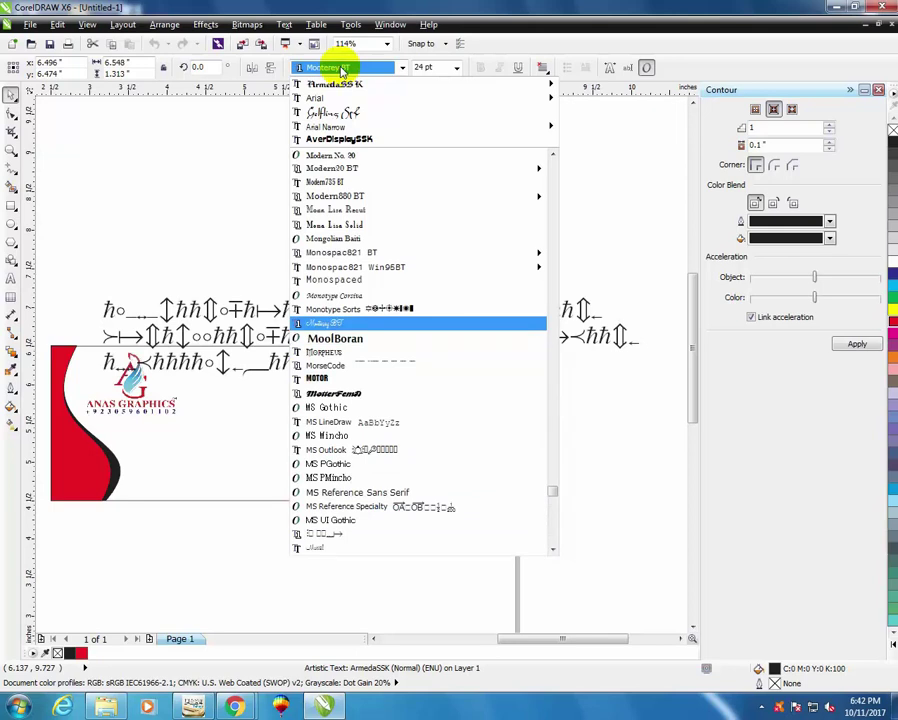
key("Return")
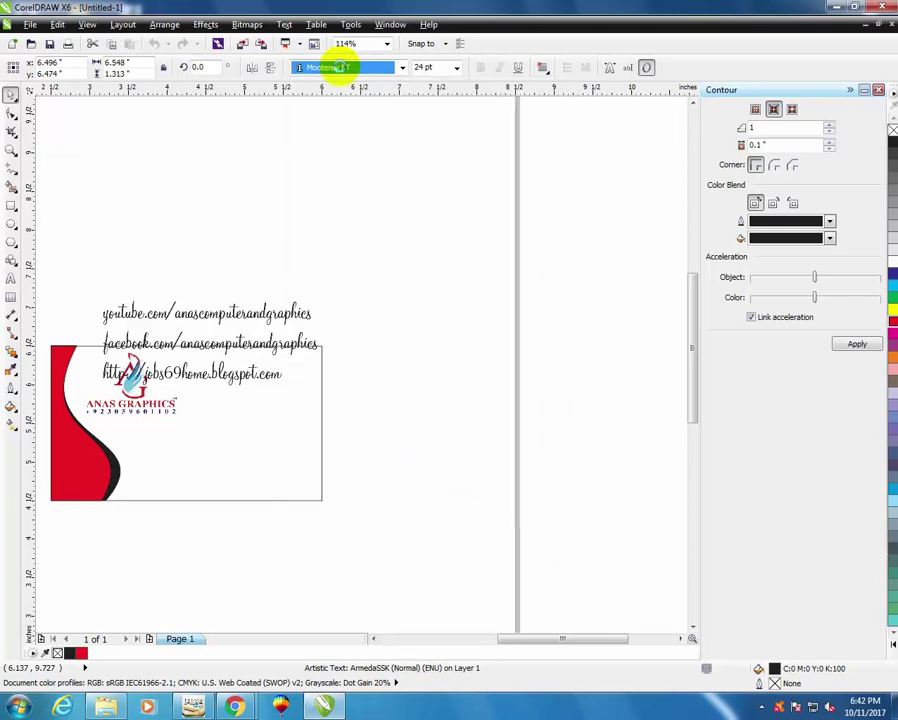
Move the web address text onto the card below the logo and scale it down to about 2.2 by 0.87 inches
left_click_drag(218, 347, 244, 454)
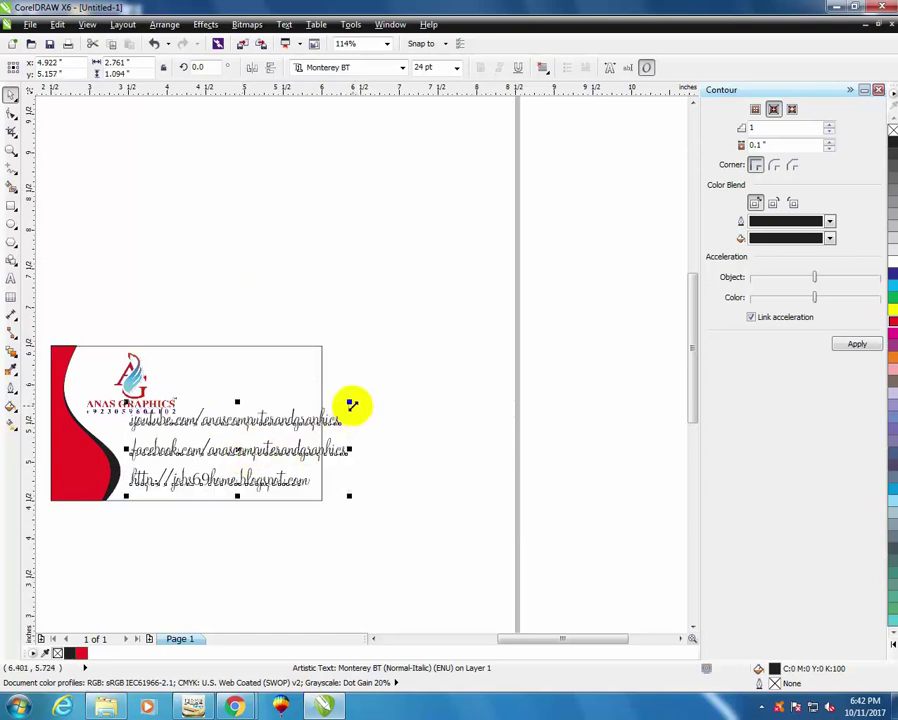
left_click_drag(348, 404, 304, 416)
scroll(213, 403, "down", 3)
key("z")
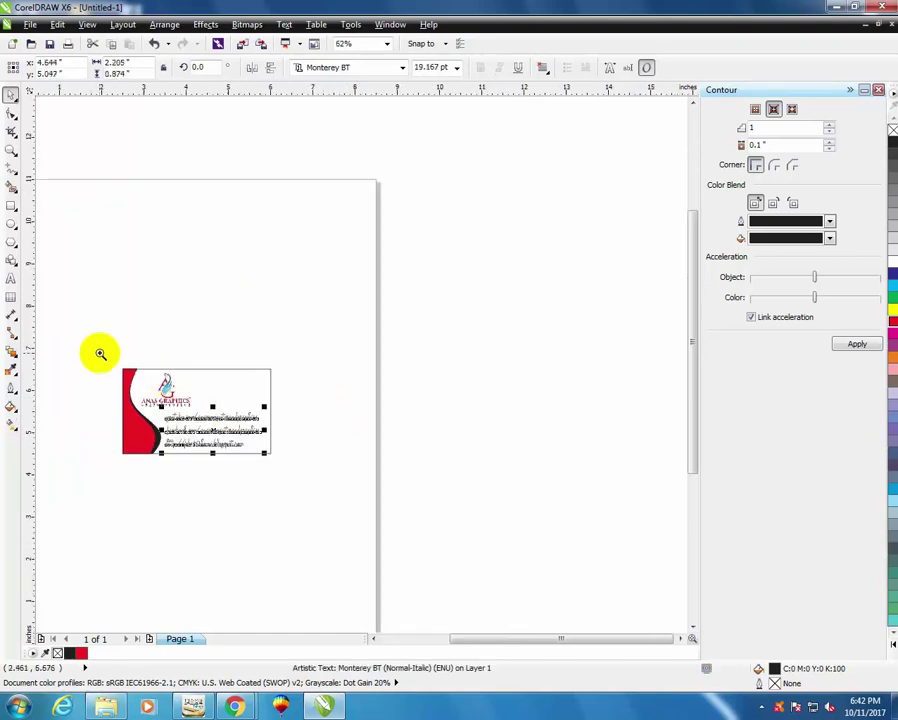
left_click_drag(94, 352, 320, 533)
left_click_drag(77, 137, 556, 452)
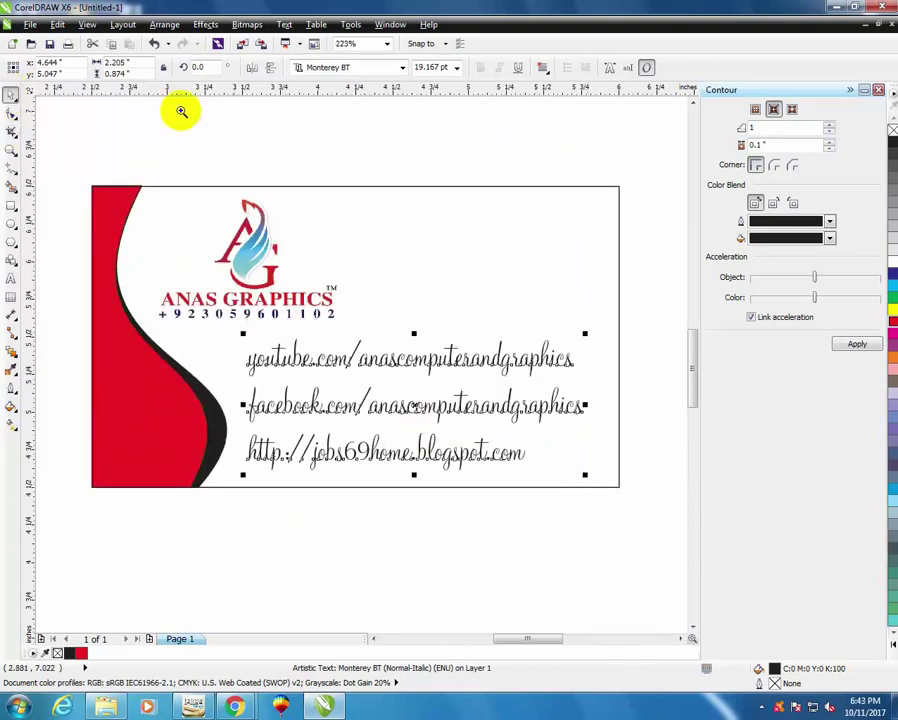
Preview the A Damn Mess font on the web address text and wait for the program to respond
left_click(366, 68)
scroll(376, 194, "up", 10)
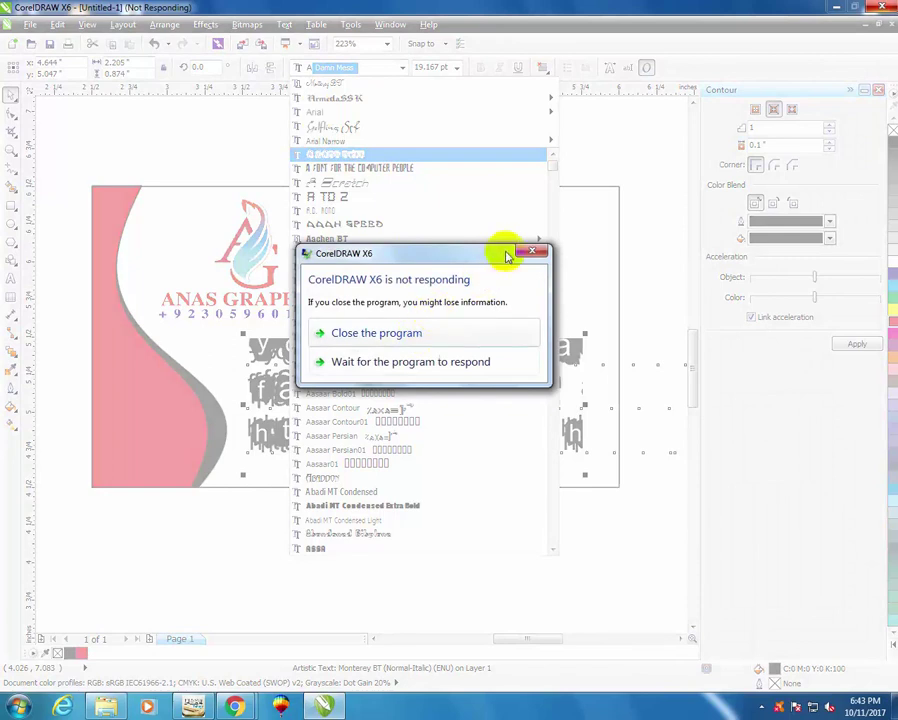
left_click(425, 361)
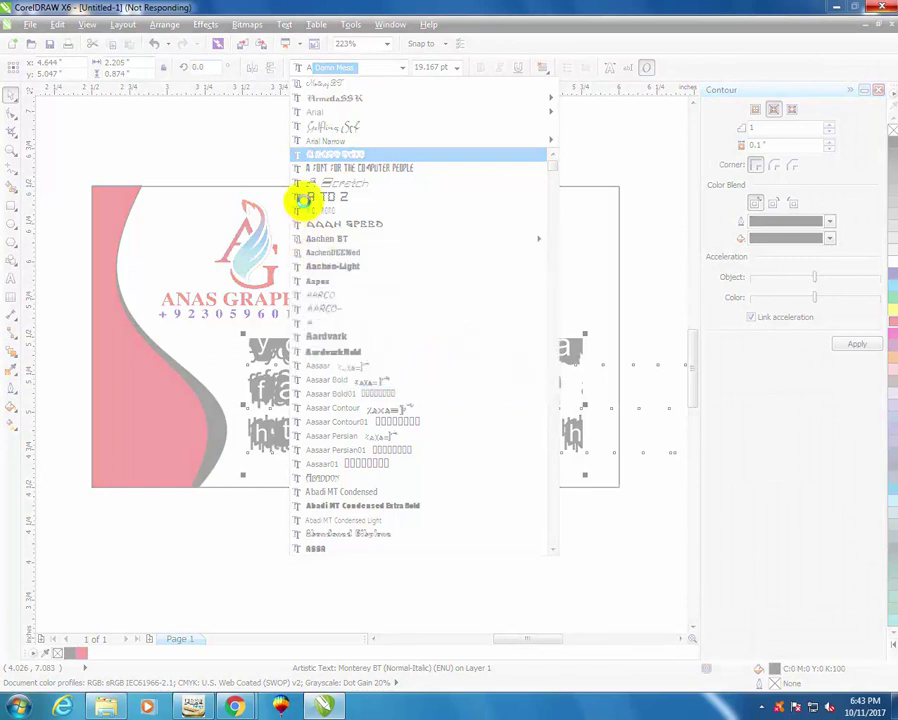